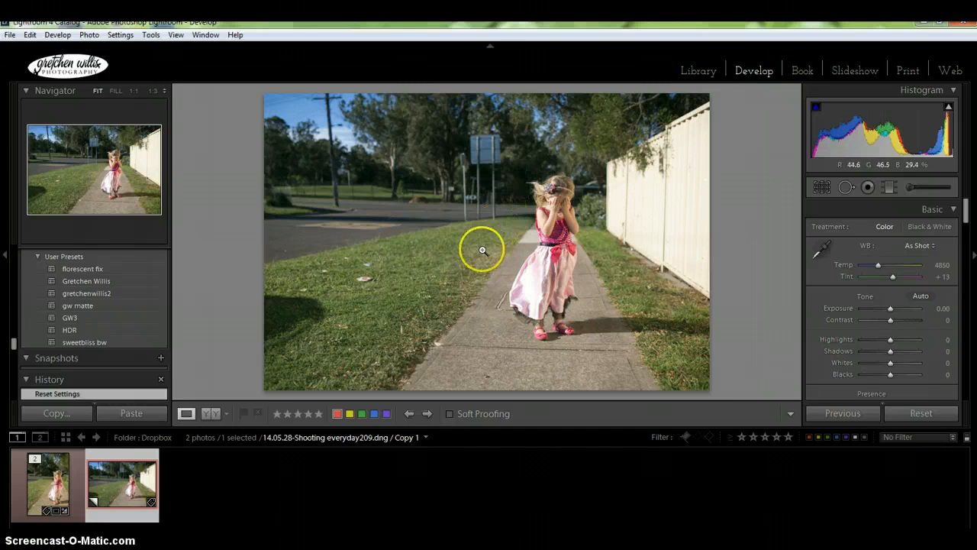
- Crop the photo to a full-height vertical frame at the As Shot aspect, keeping the girl right of centre and excluding the fence
key("z")
left_click_drag(661, 178, 537, 264)
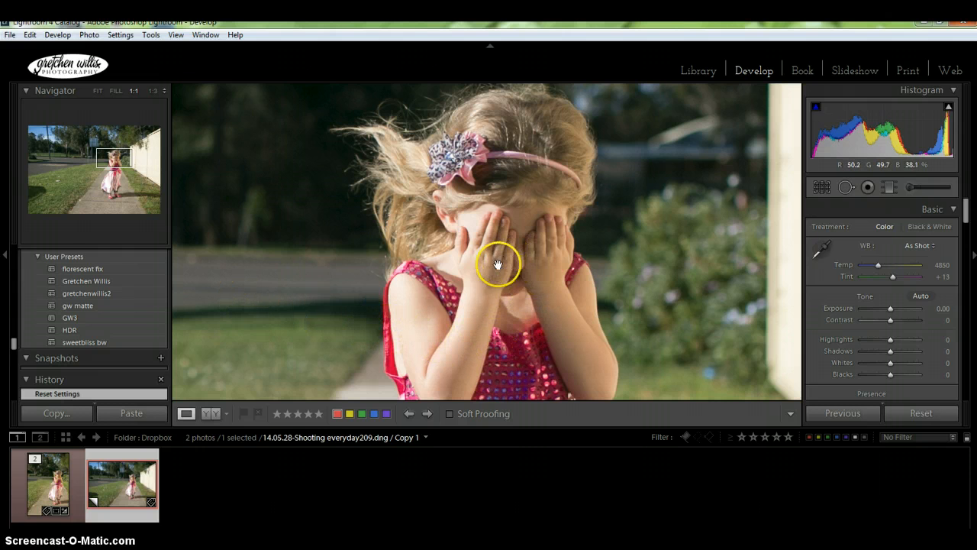
left_click(636, 285)
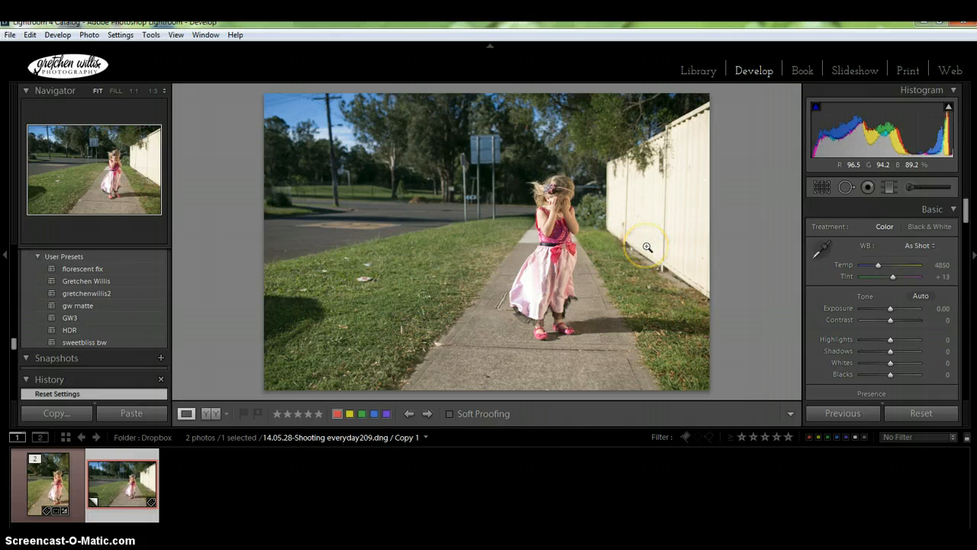
left_click(620, 235)
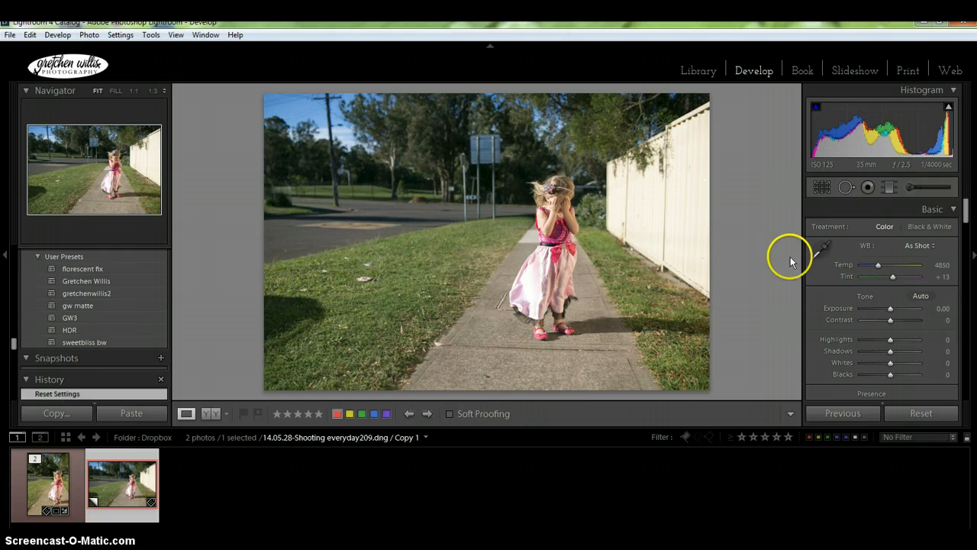
left_click(824, 188)
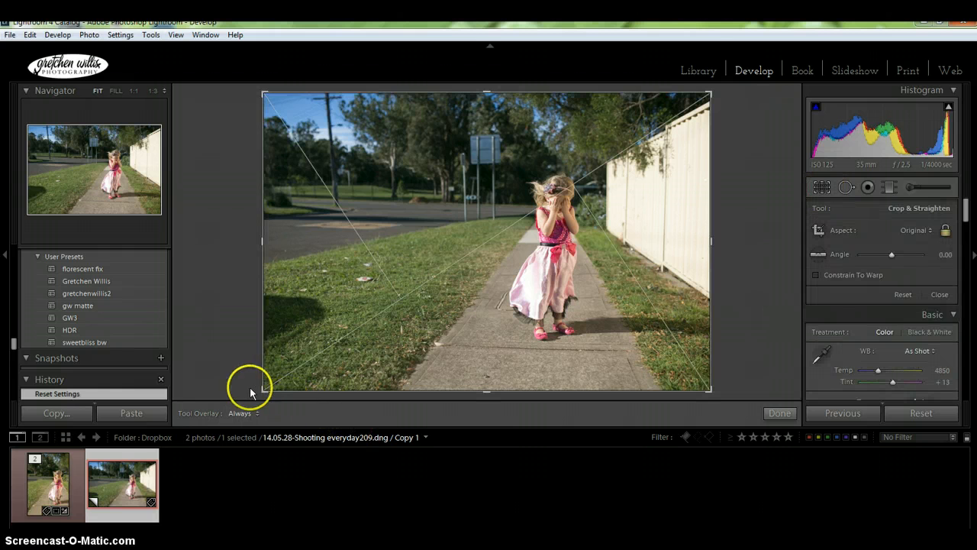
left_click_drag(261, 387, 392, 468)
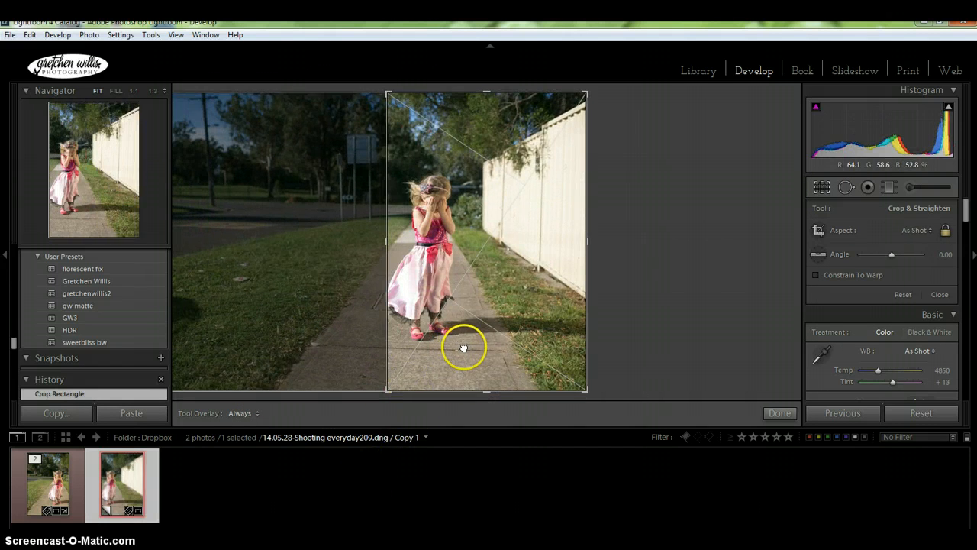
left_click_drag(462, 345, 569, 383)
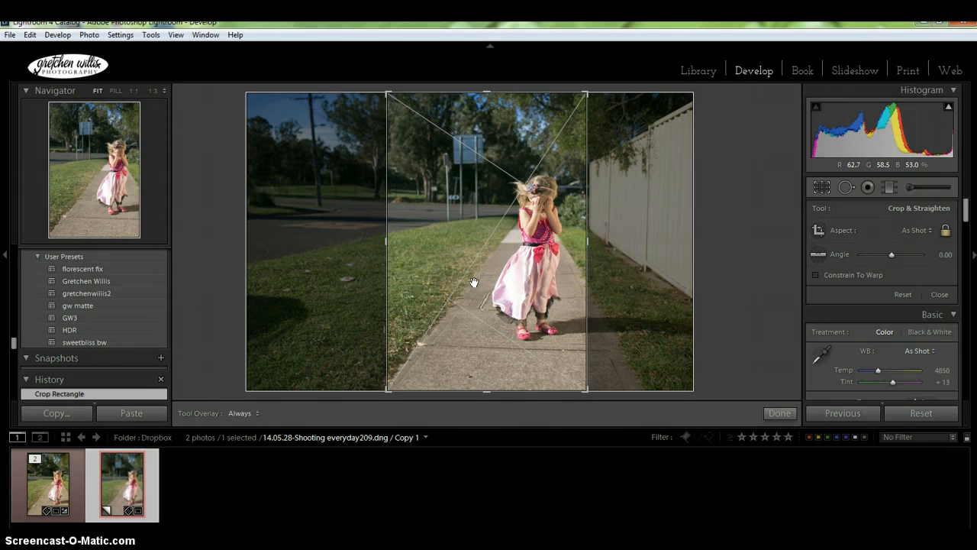
- Cycle through the crop guide overlays, including the spiral and grid, back to the diagonal guides, and apply the crop
key("o")
key("o")
key("o")
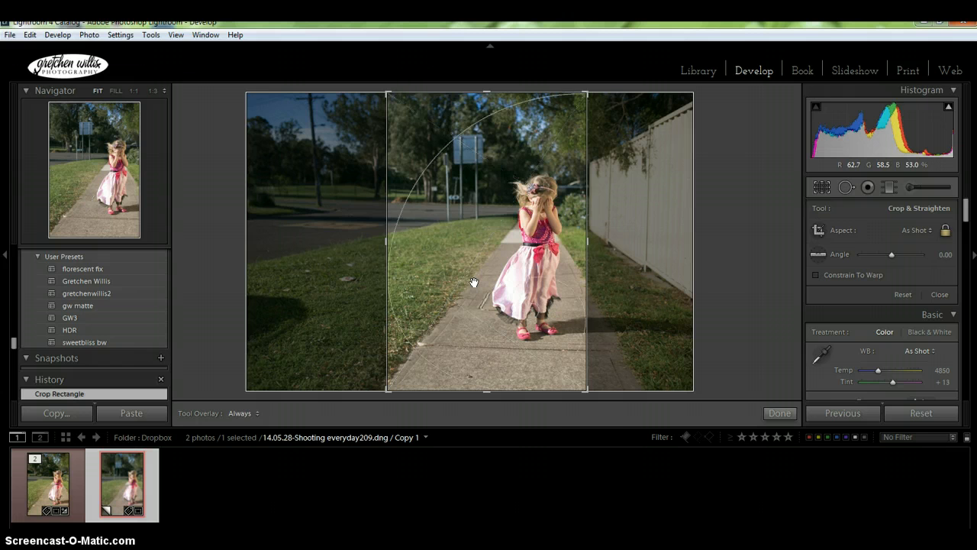
key("o")
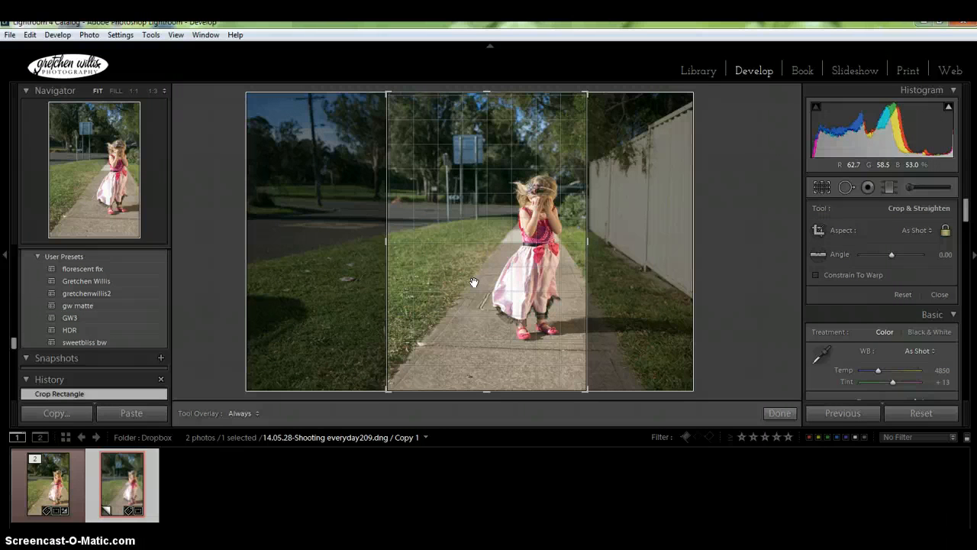
key("o")
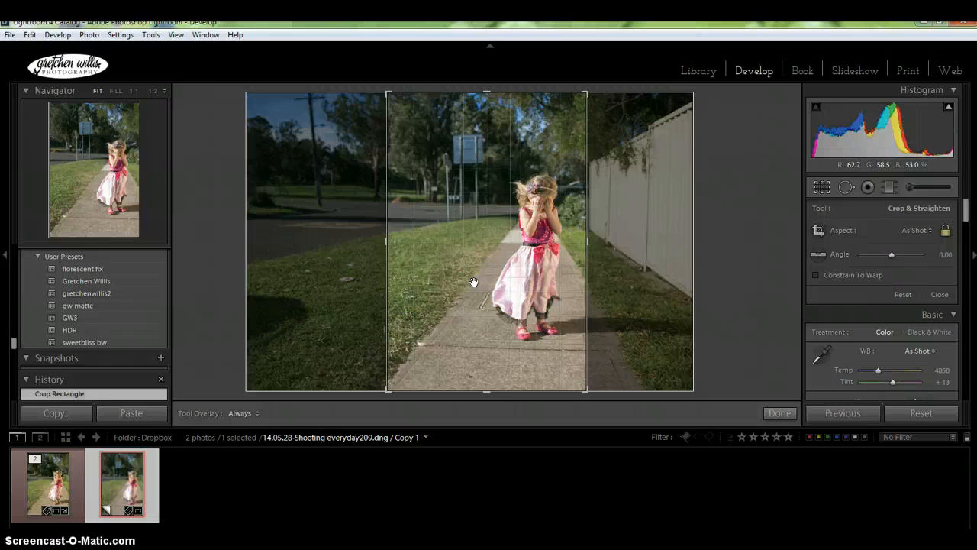
key("o")
key("o")
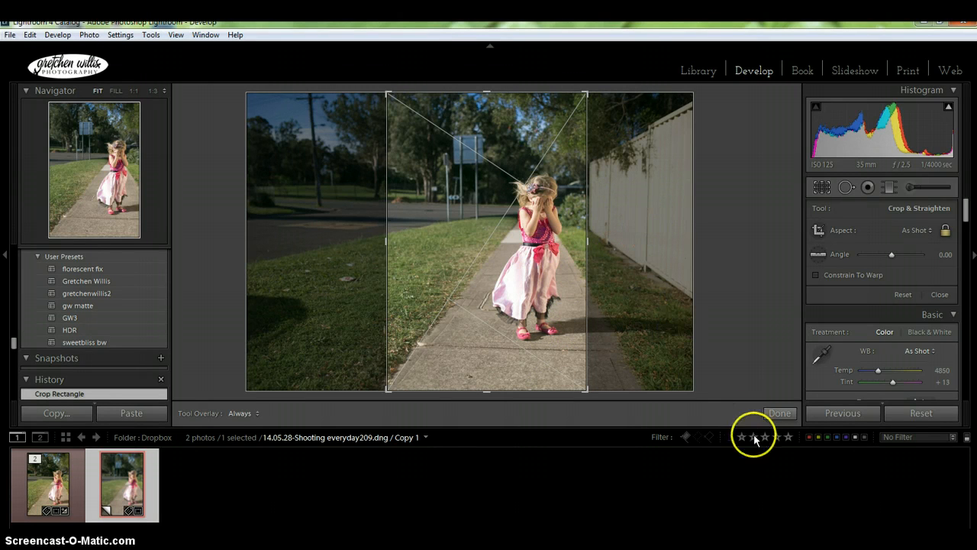
left_click(768, 413)
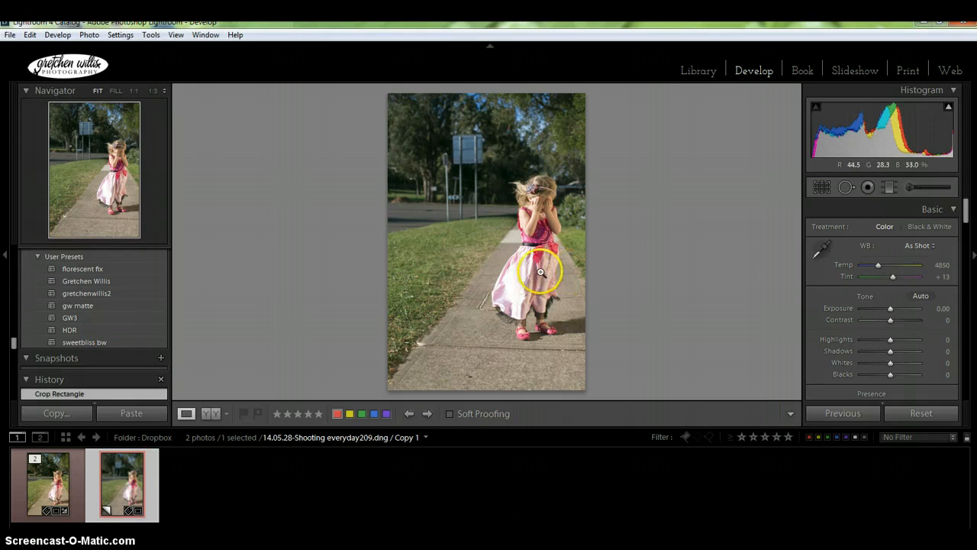
- Turn on the highlight clipping warning for the cropped photo, viewing the whole image
left_click(539, 201)
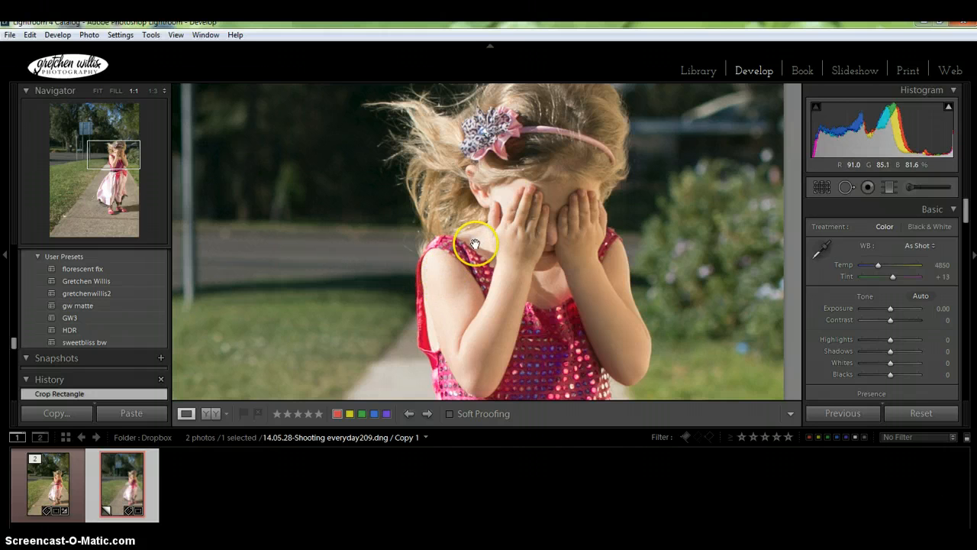
left_click(949, 108)
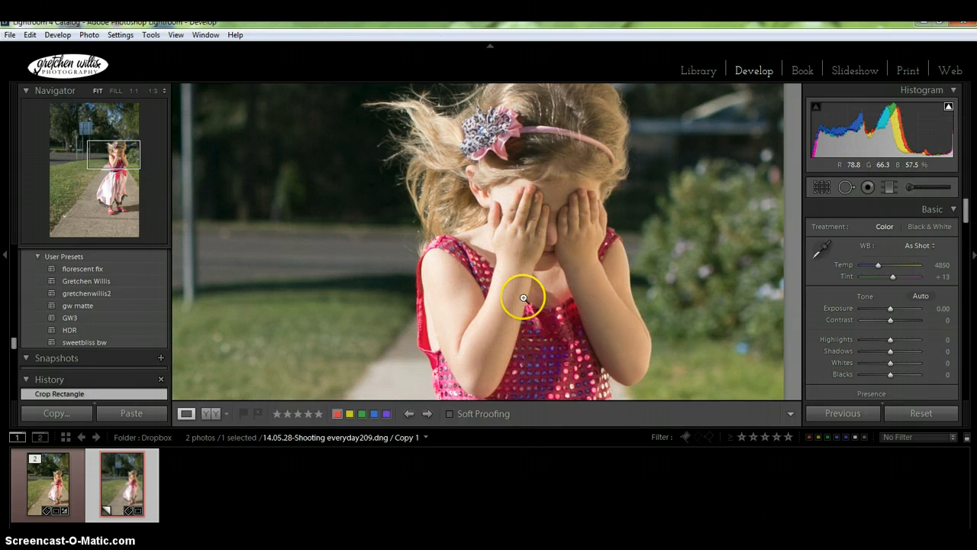
left_click(593, 243)
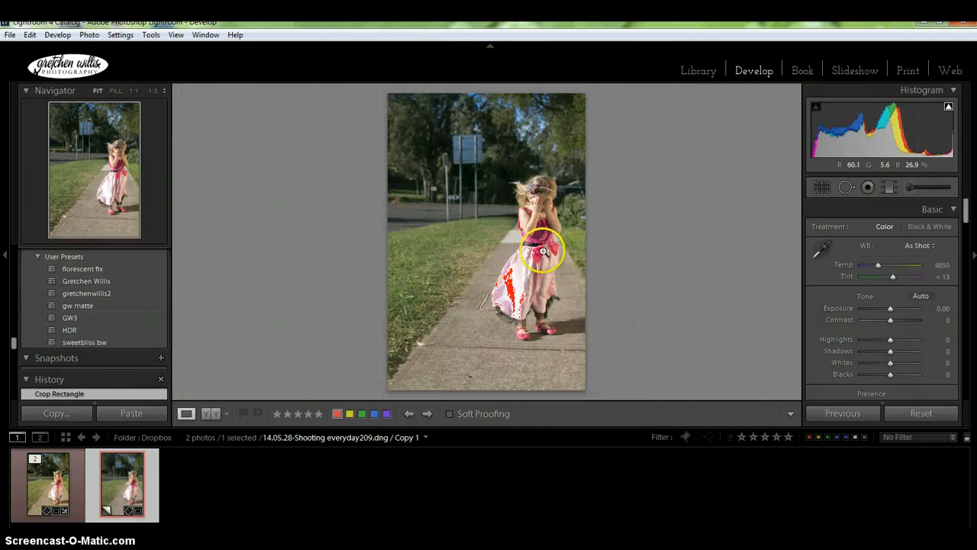
- Try an Exposure of -0.20 on the photo, and reset Exposure to its default
left_click(931, 308)
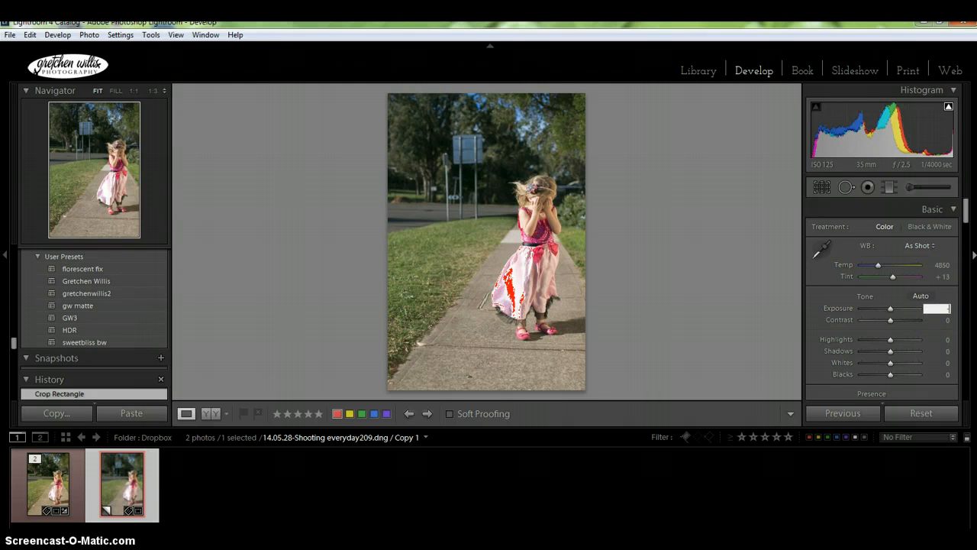
type("-0.2")
key("Return")
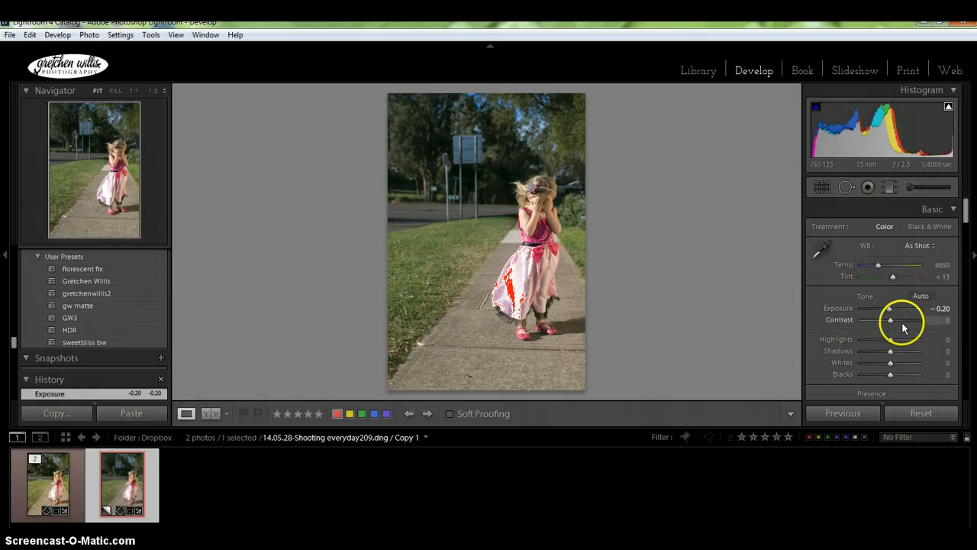
left_click(942, 308)
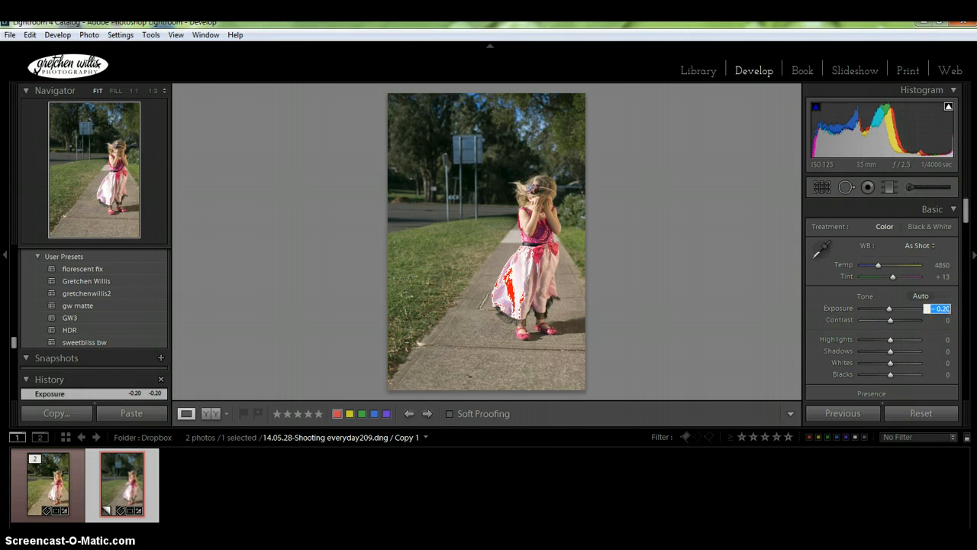
double_click(840, 309)
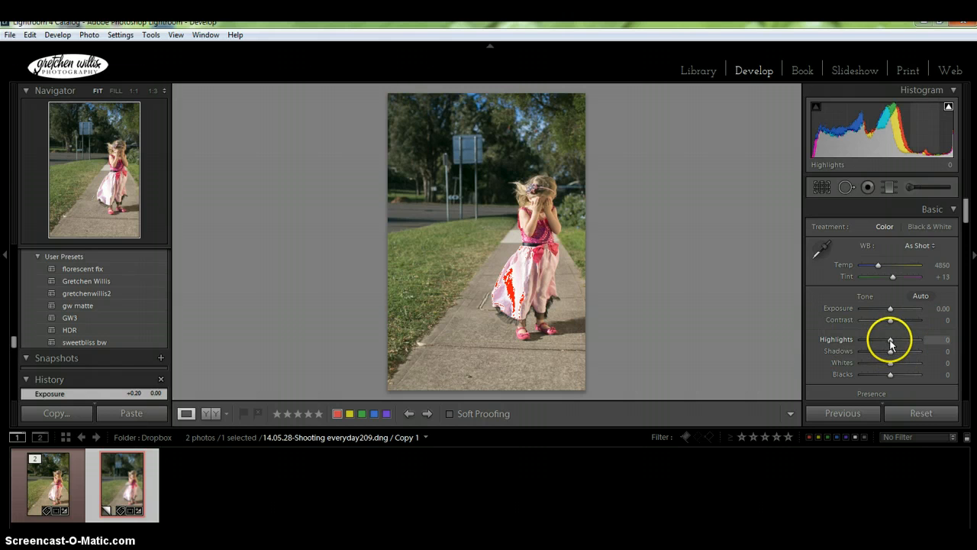
- Lower Highlights to -55 to recover the dress, and show the photo side by side in the before and after view
left_click_drag(890, 342, 875, 341)
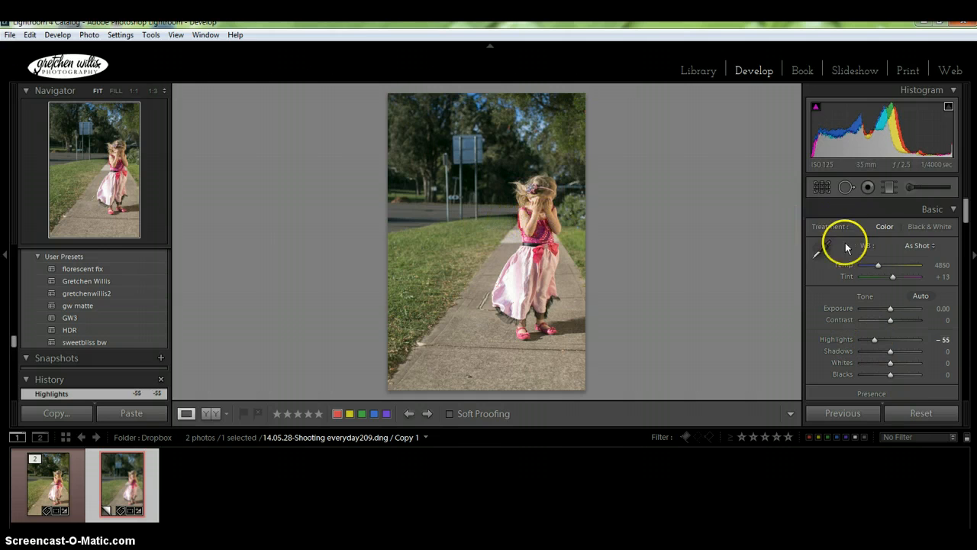
left_click(211, 414)
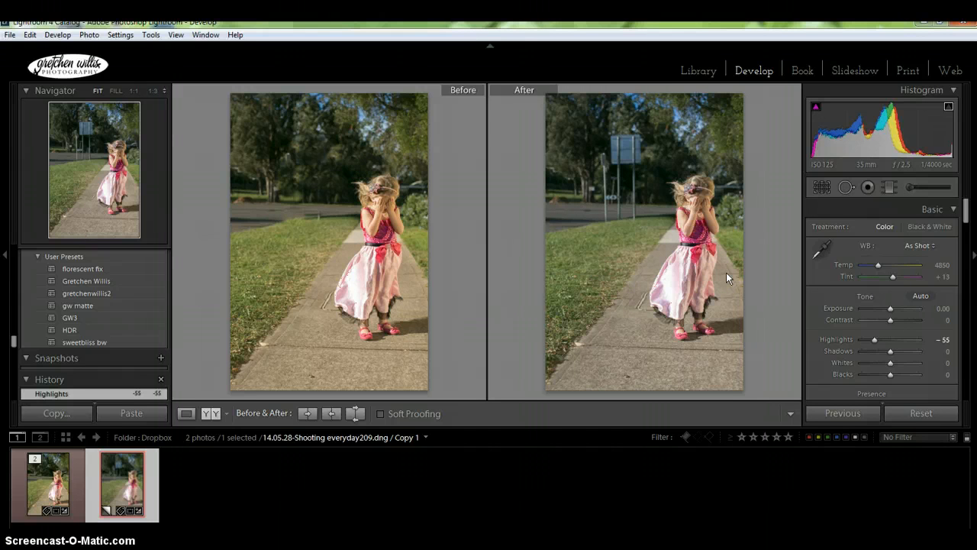
- Set the white balance temperature to 5200 and the tint to +8
left_click(936, 265)
type("5200")
left_click(972, 278)
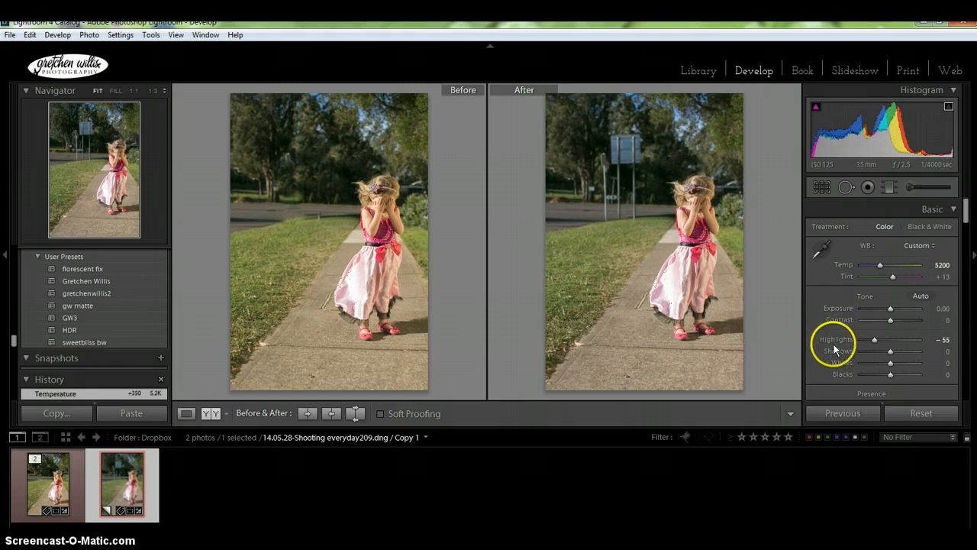
left_click(942, 276)
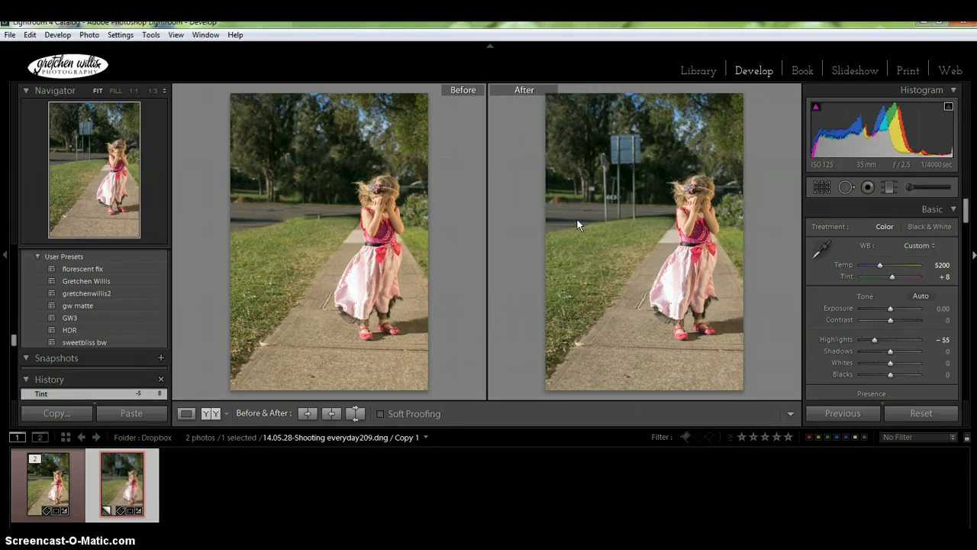
- Compare the skin tones on the girl's face and hands at 1:1 in the before and after views
left_click(682, 213)
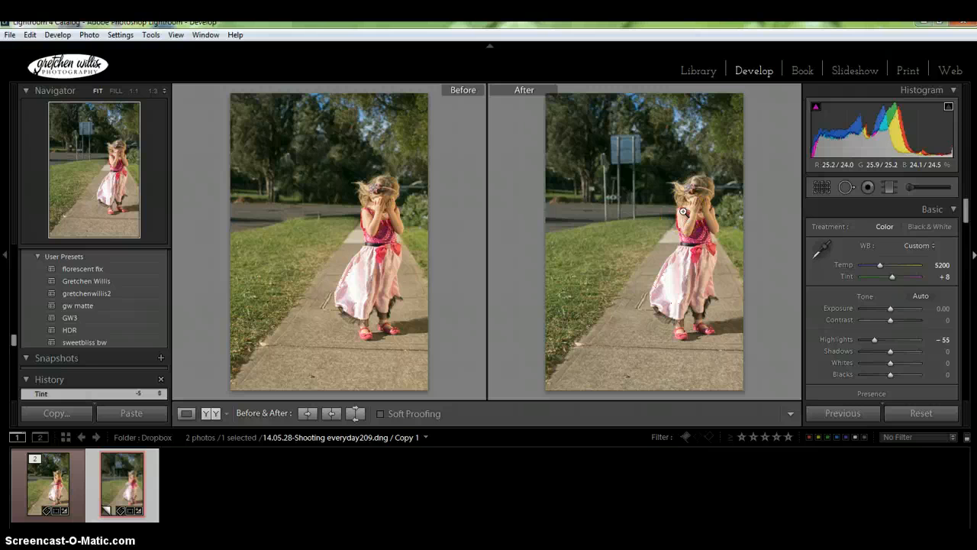
left_click(698, 197)
left_click(696, 197)
left_click(696, 198)
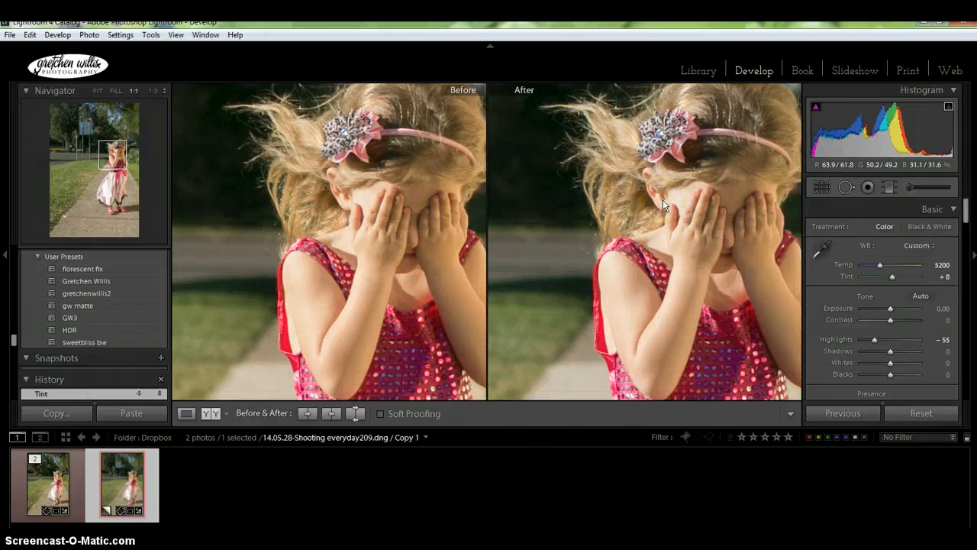
left_click(693, 220)
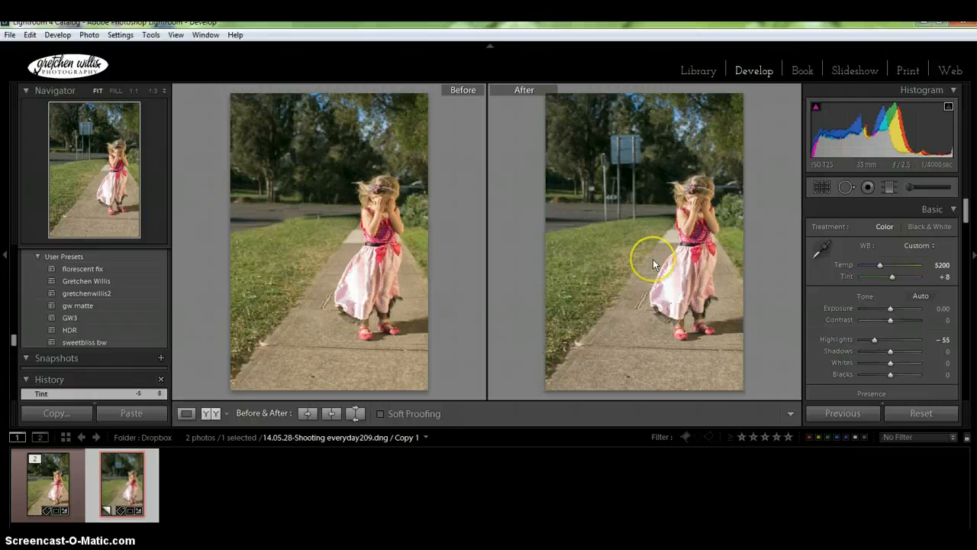
left_click(845, 187)
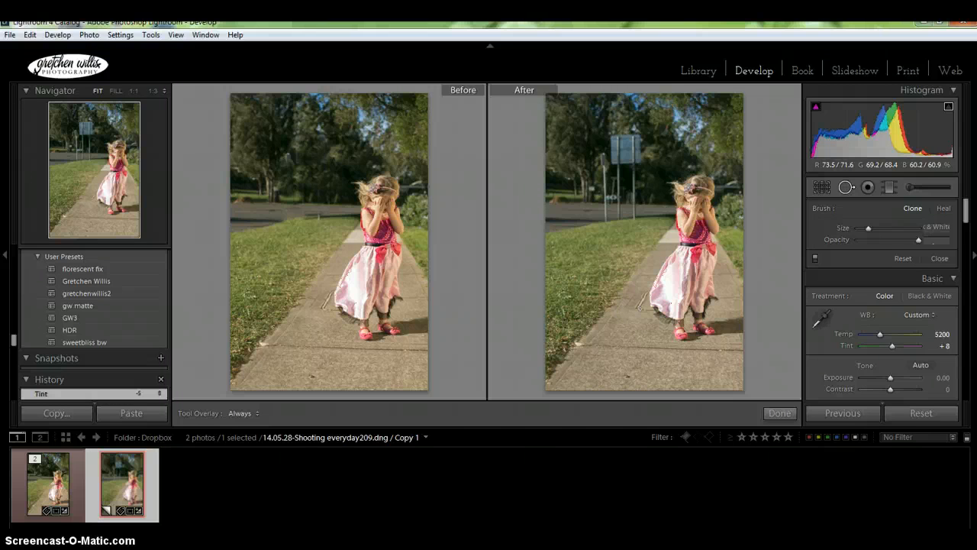
scroll(639, 306, "up", 3)
scroll(630, 273, "up", 3)
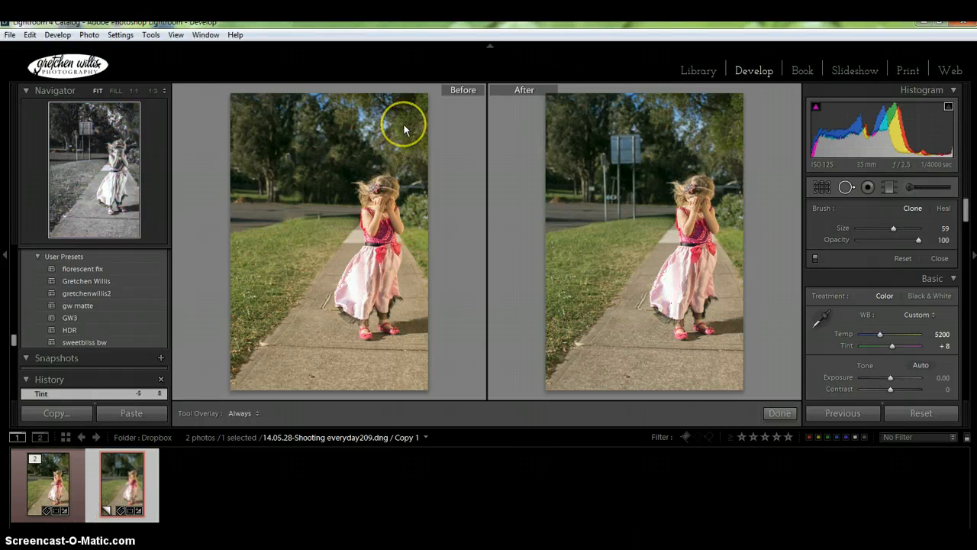
- Open a copy of the photo with Lightroom adjustments in Adobe Photoshop Elements, as an 8-bit sRGB PSD at 300 resolution
left_click(89, 35)
mouse_move(96, 100)
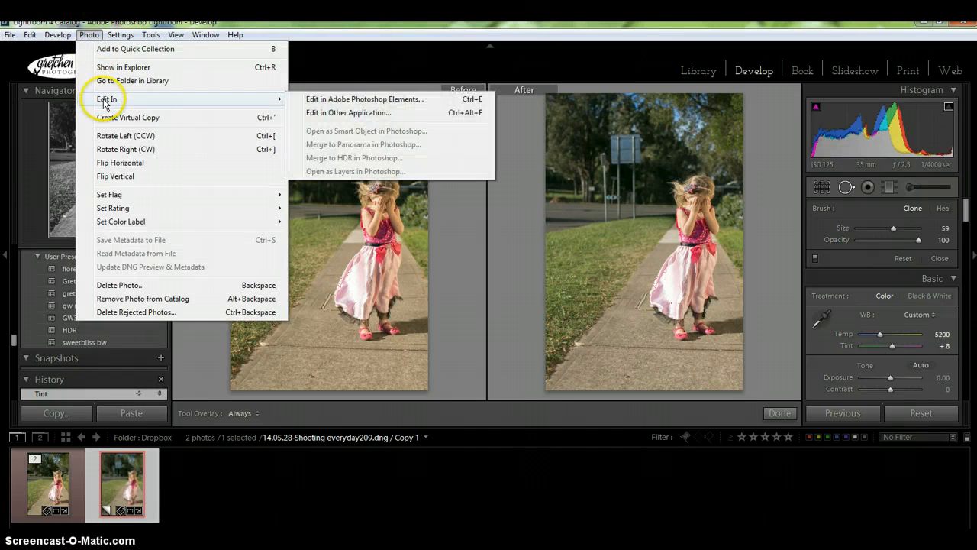
left_click(405, 98)
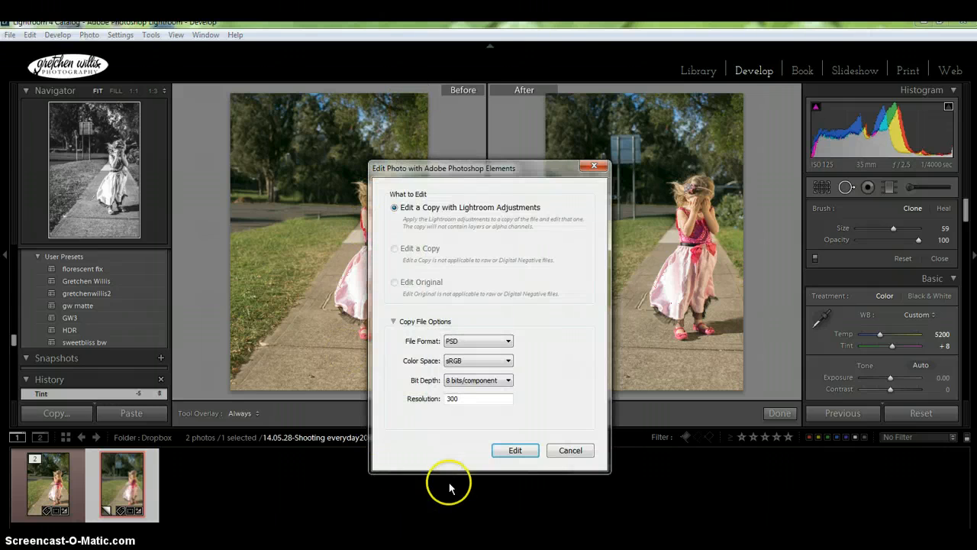
left_click(503, 451)
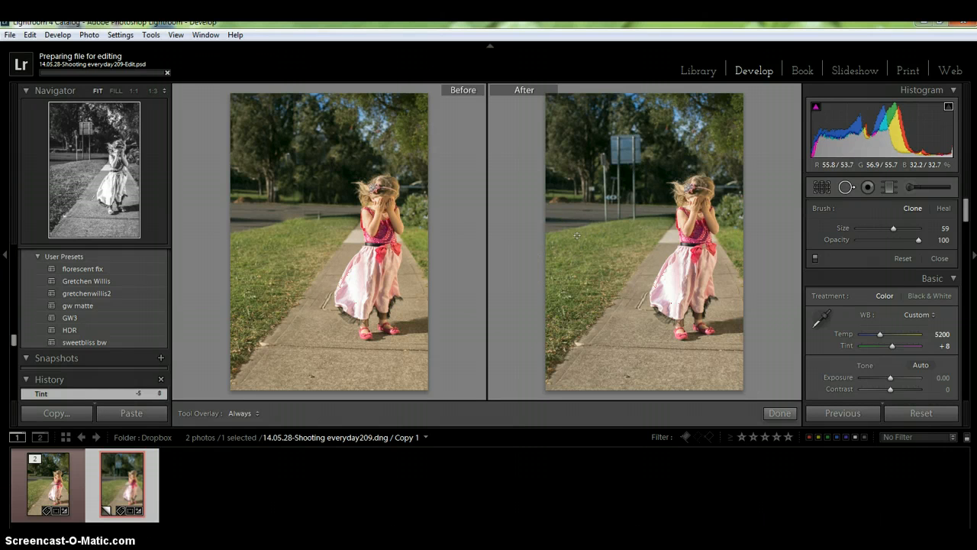
left_click(369, 296)
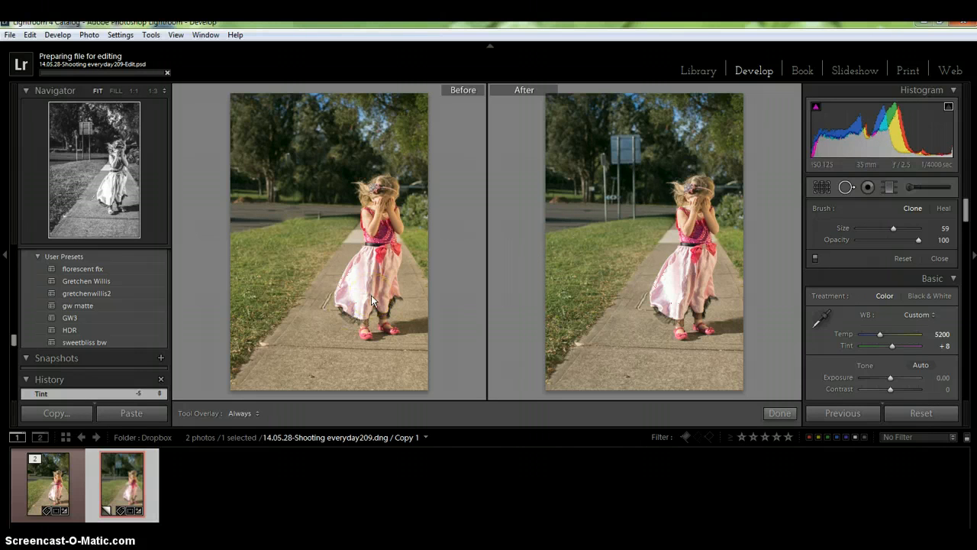
left_click(94, 500)
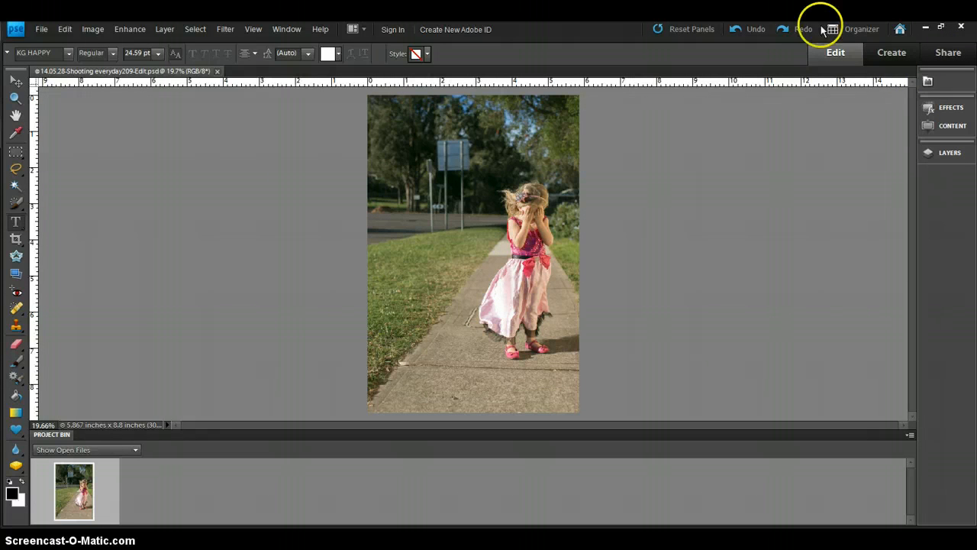
- Restore the default panel layout and duplicate the Background layer
left_click(691, 29)
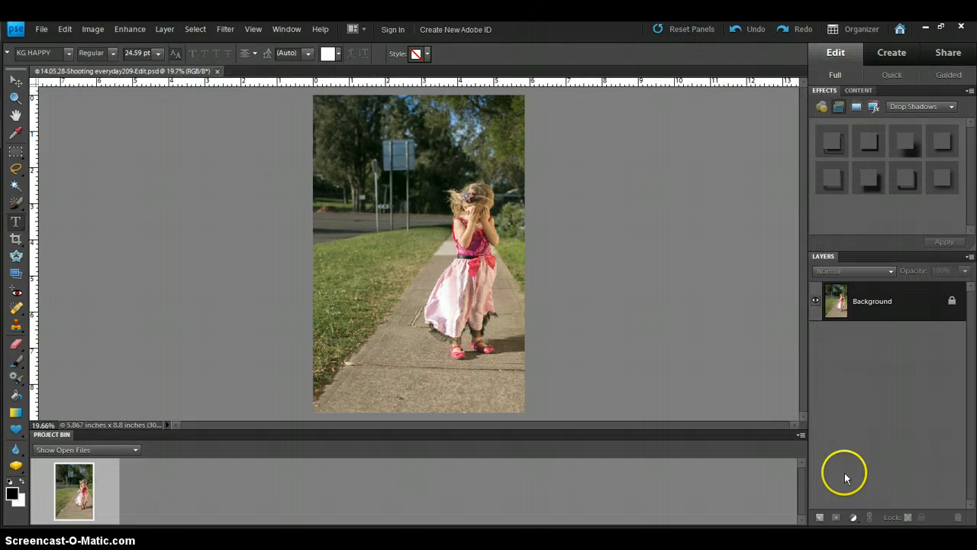
key("ctrl+j")
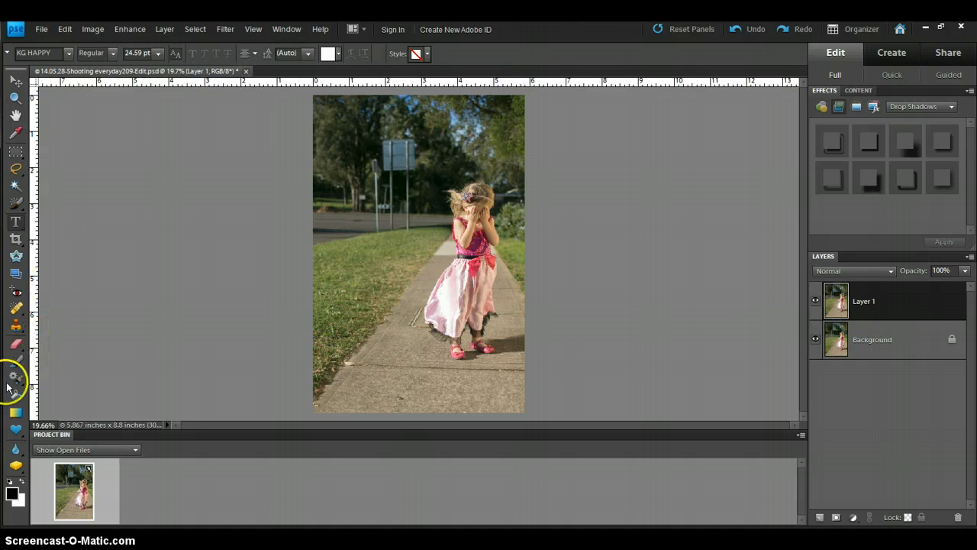
- Clone the dark trees over the blue signboard with a 150 px Clone Stamp brush, sampling from the foliage beside the board
left_click(15, 324)
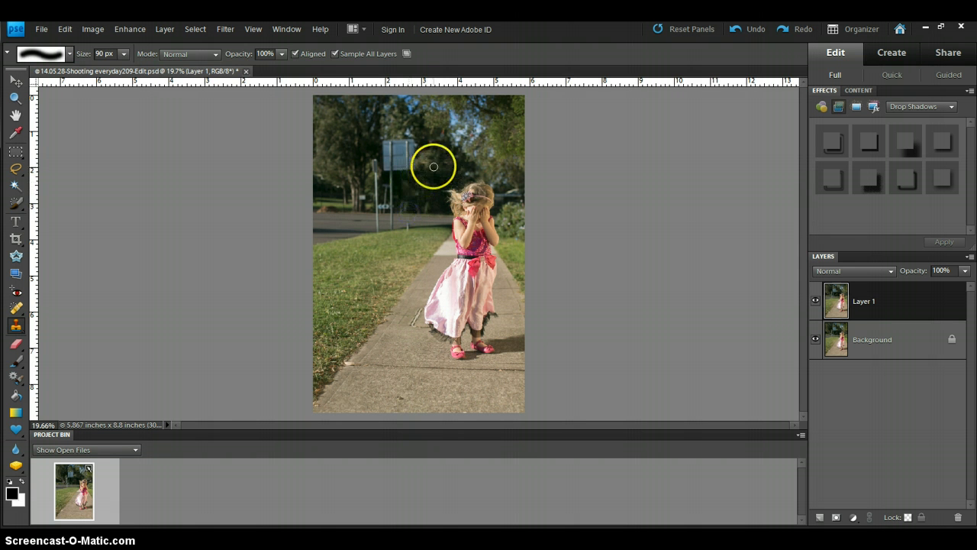
key("bracketright")
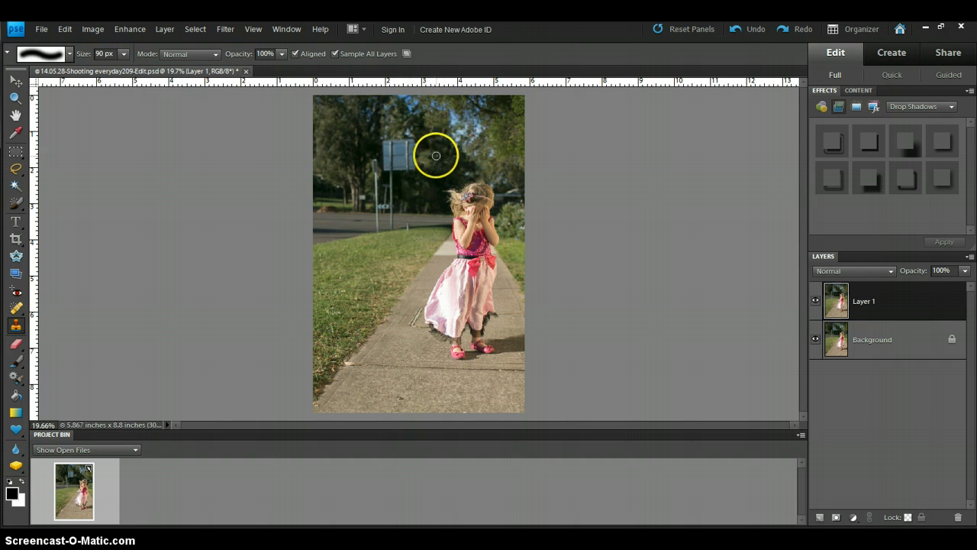
key("bracketright")
key("bracketright")
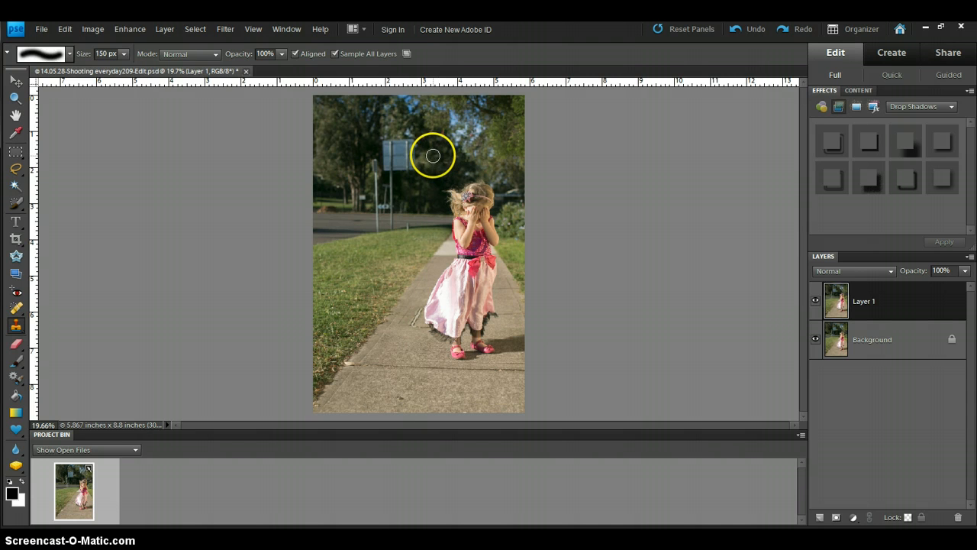
left_click(435, 157, "alt")
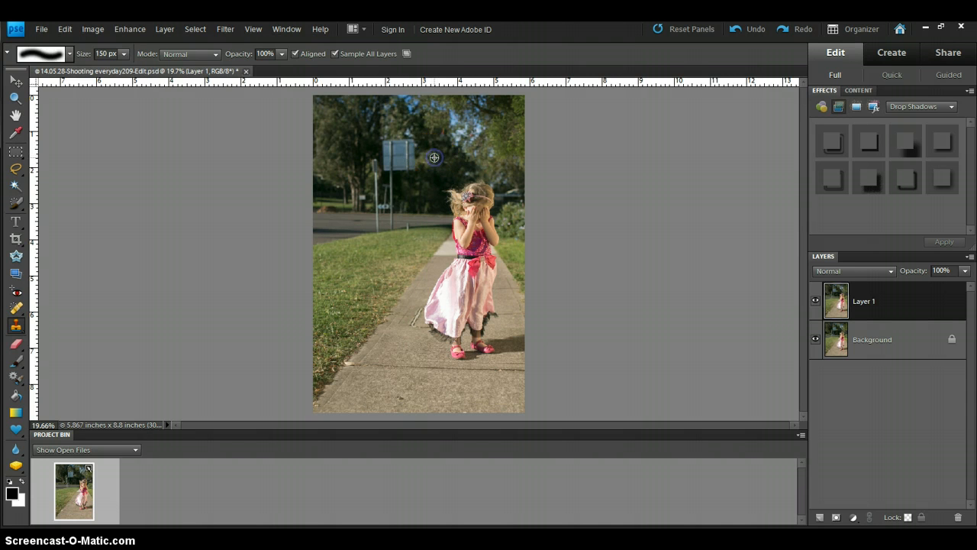
mouse_move(410, 163)
left_mouse_down()
mouse_move(332, 126)
mouse_move(387, 144)
mouse_move(323, 124)
mouse_move(343, 140)
mouse_move(325, 141)
mouse_move(349, 147)
mouse_move(324, 144)
mouse_move(335, 137)
mouse_move(375, 160)
left_mouse_up()
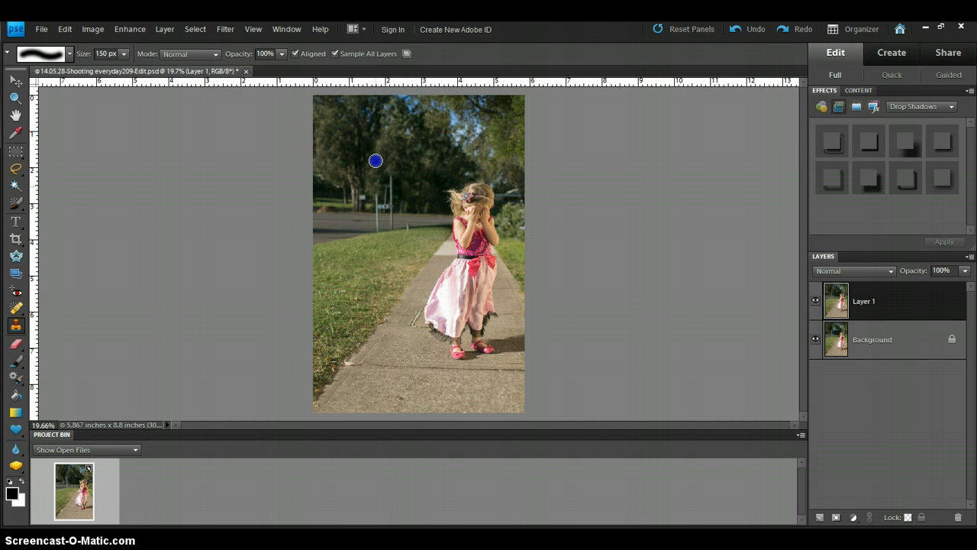
- Clone out the signposts and the small sign between them, from the trees down across the road to the grass edge
left_click_drag(375, 160, 377, 163)
left_click_drag(377, 211, 378, 213)
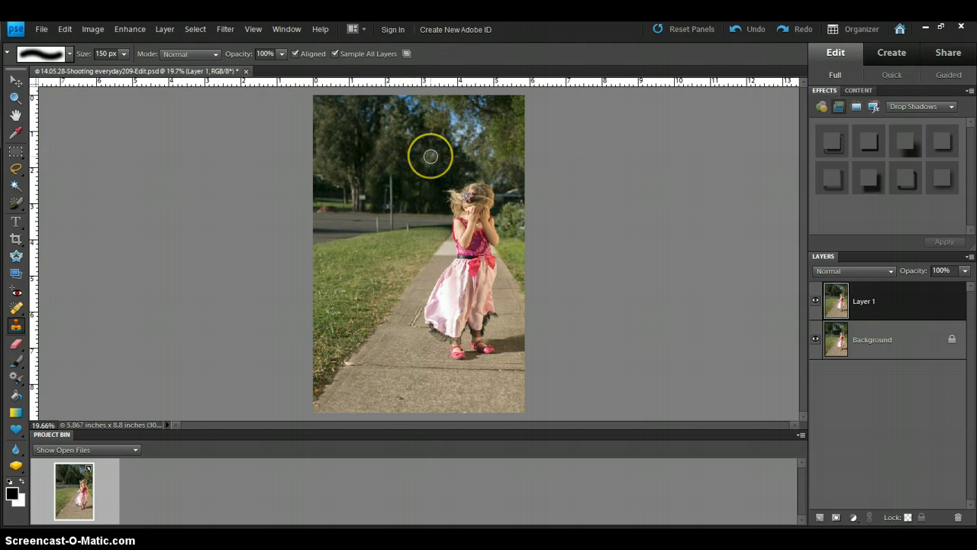
left_click_drag(393, 170, 391, 200)
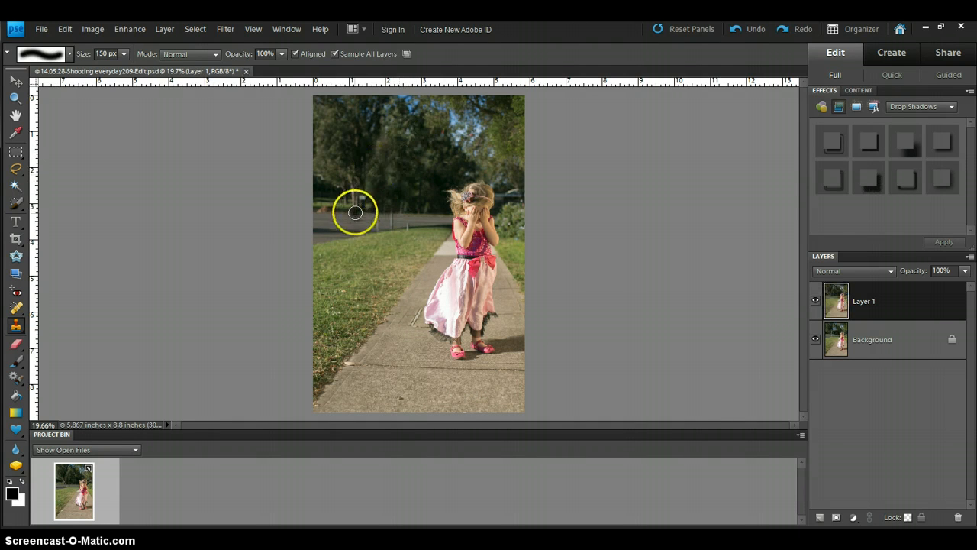
left_click_drag(338, 219, 406, 227)
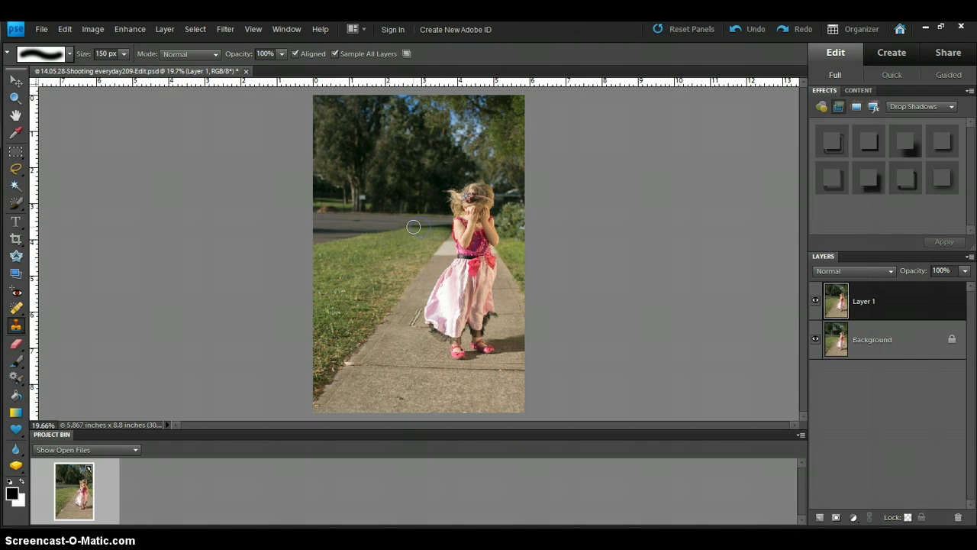
- Clone out the small white sign by the tree trunk across the road with an 80 px brush
left_click(532, 205)
key("ctrl+equal")
key("ctrl+equal")
key("ctrl+equal")
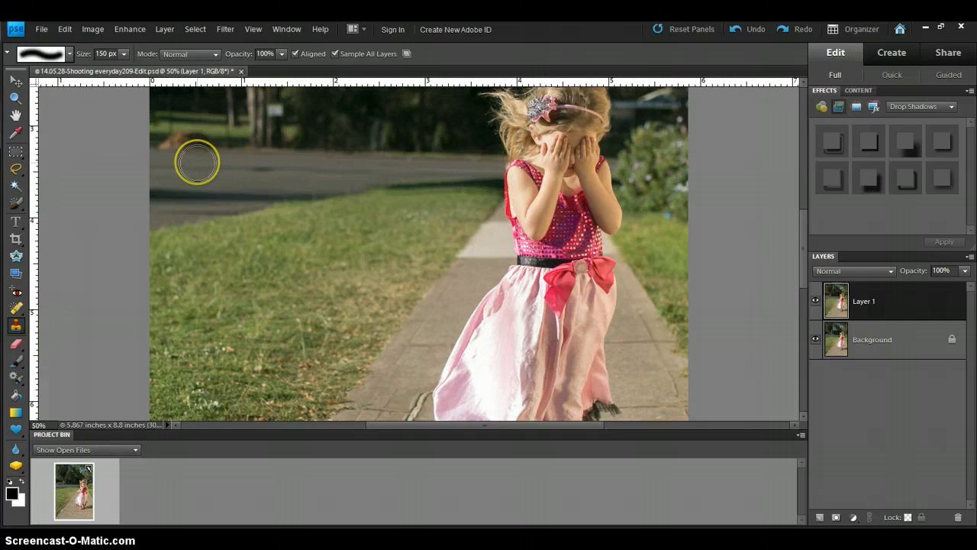
key("bracketleft")
key("bracketleft")
key("bracketleft")
key("bracketleft")
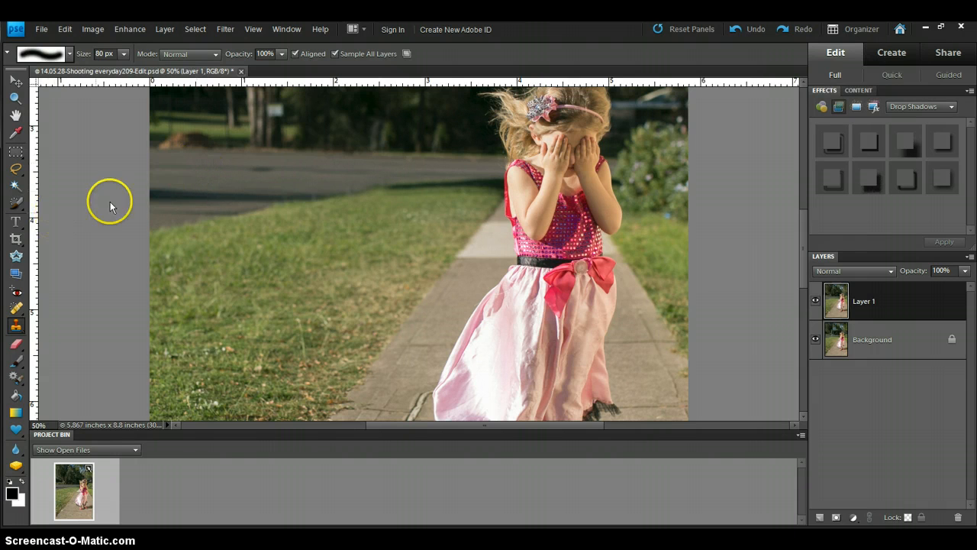
left_click(275, 128, "alt")
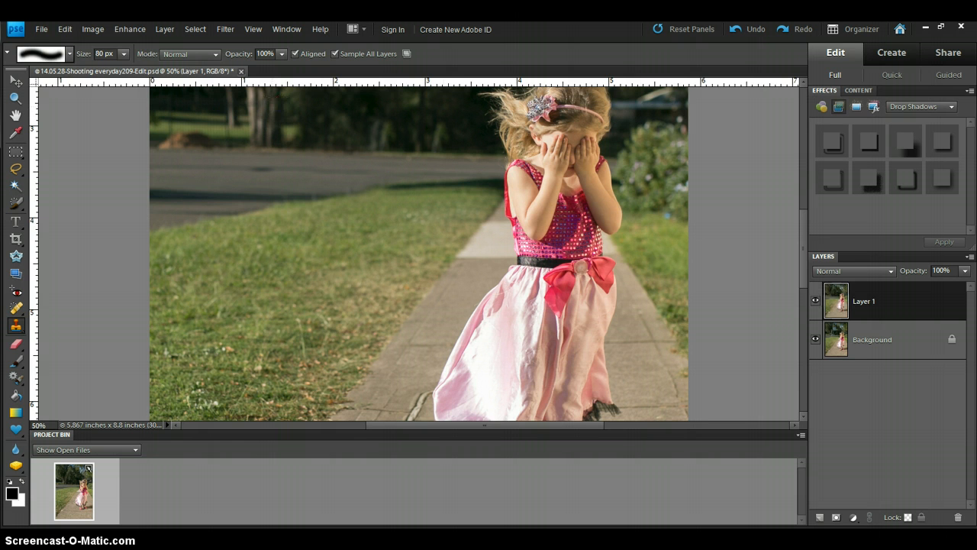
- Clone dark foliage over the light object above the bush, beside the girl's head, with the 80 px brush
key("ctrl+minus")
key("ctrl+minus")
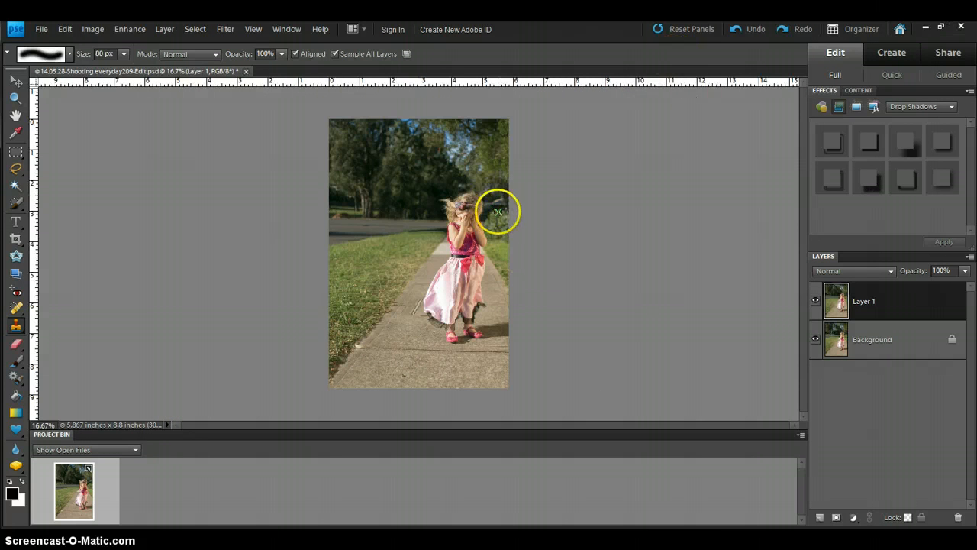
key("ctrl+plus")
key("ctrl+plus")
key("ctrl+plus")
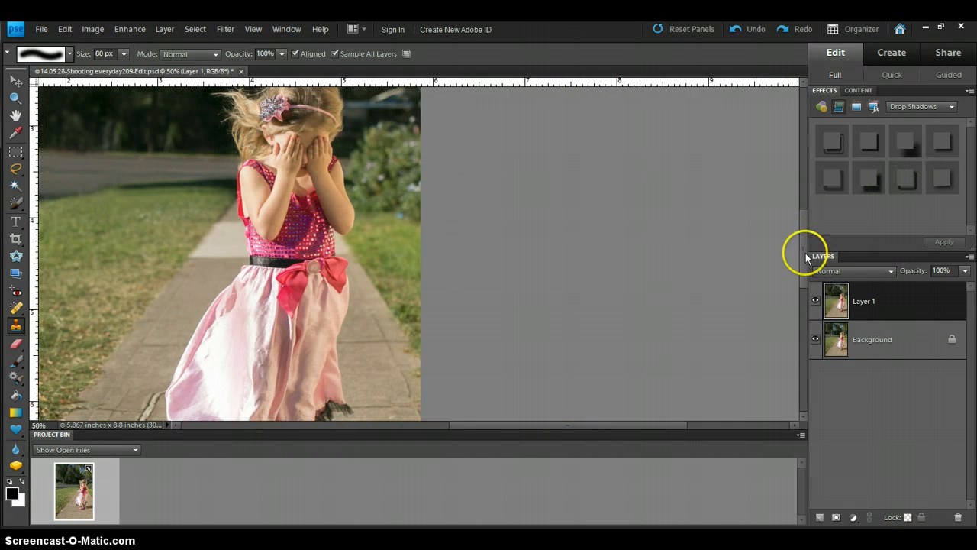
left_click_drag(803, 254, 803, 244)
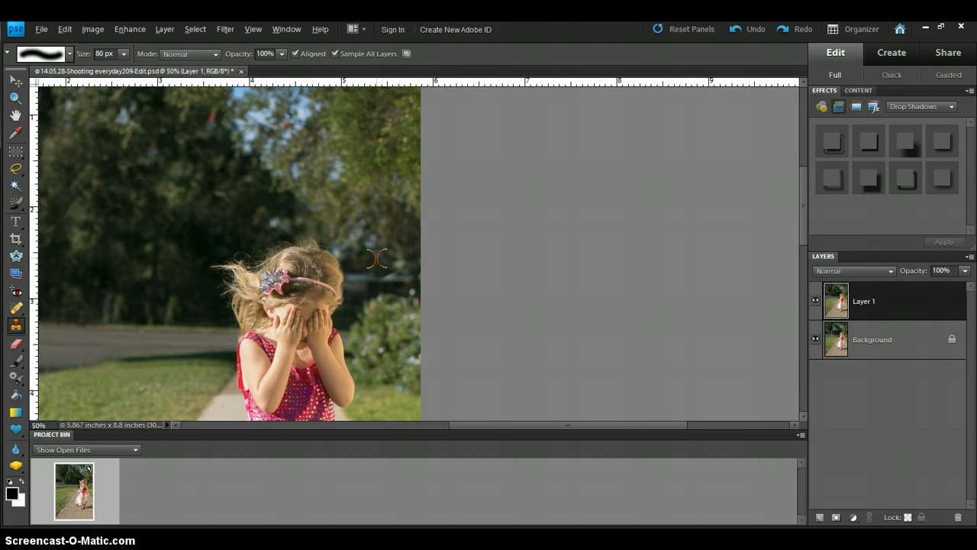
left_click(397, 262)
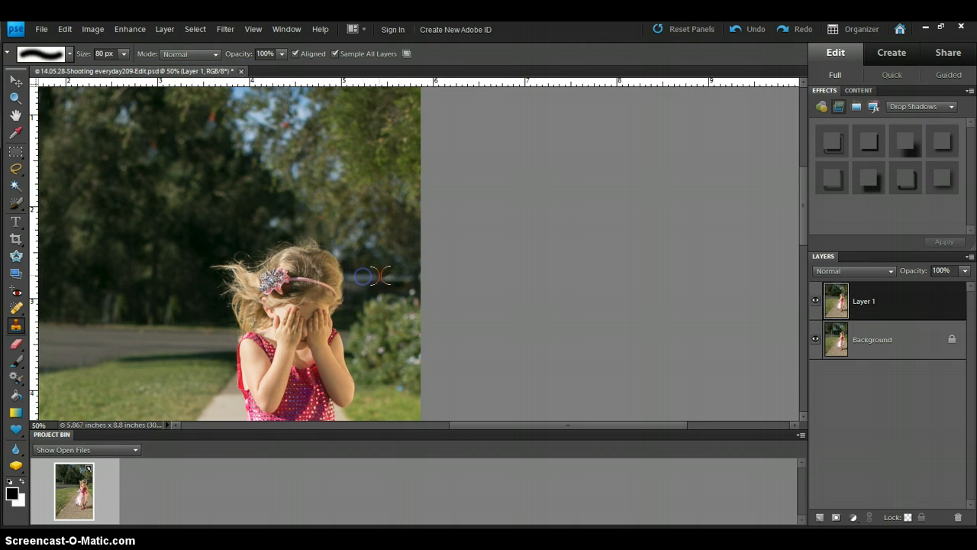
left_click(386, 277)
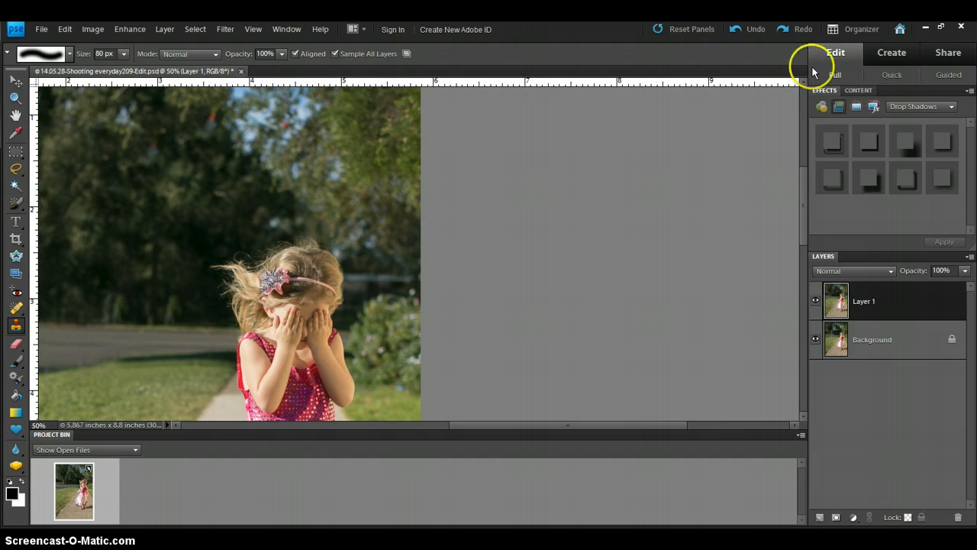
- Clone clean concrete over the stick beside the dress hem with a 90 px brush
key("ctrl+minus")
key("ctrl+minus")
key("ctrl+minus")
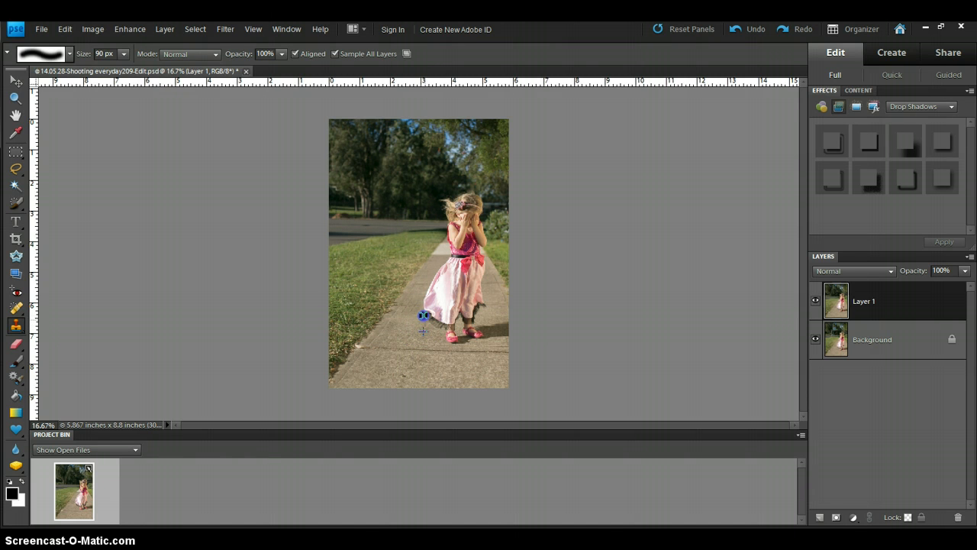
- Save the layered photo as the PSD 14.05.28-Shooting everyday209-Edit in the Dropbox folder, replacing the existing file
left_click(42, 29)
left_click(61, 130)
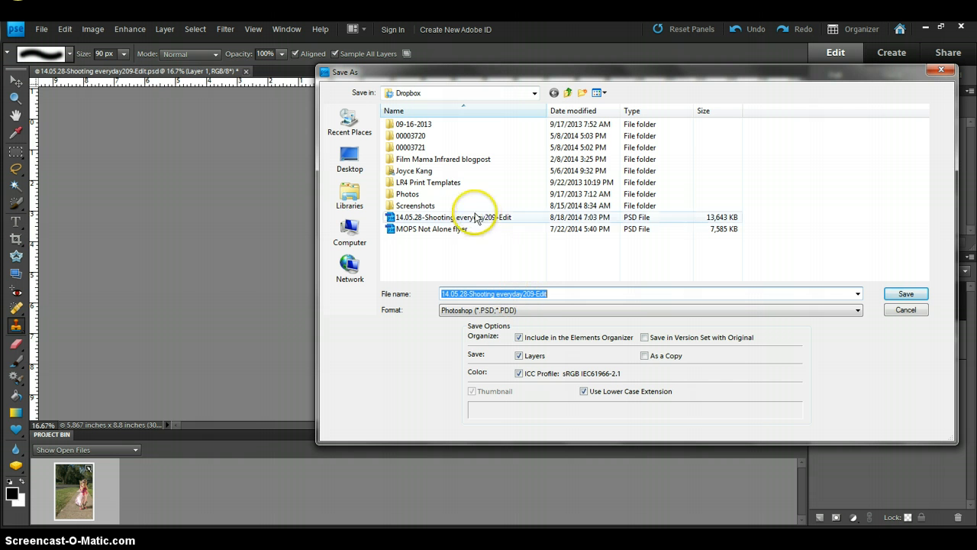
left_click(906, 296)
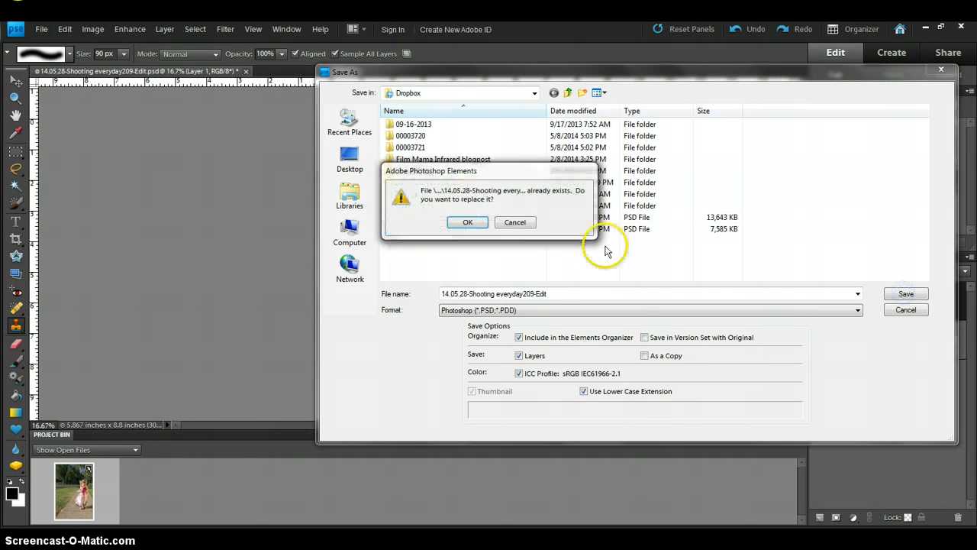
left_click(466, 223)
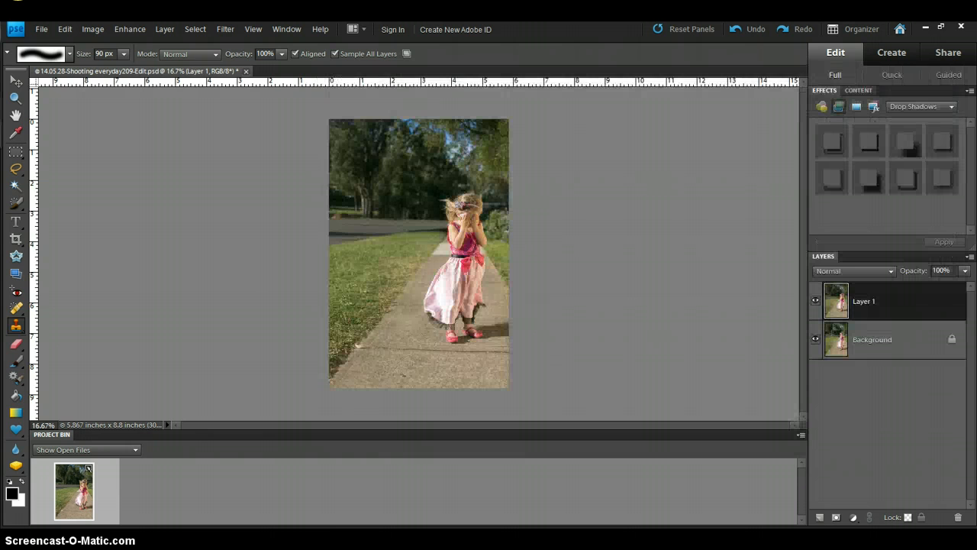
- Switch to Lightroom and compare the retouched PSD with the virtual copy that still has the sign
key("alt+Tab")
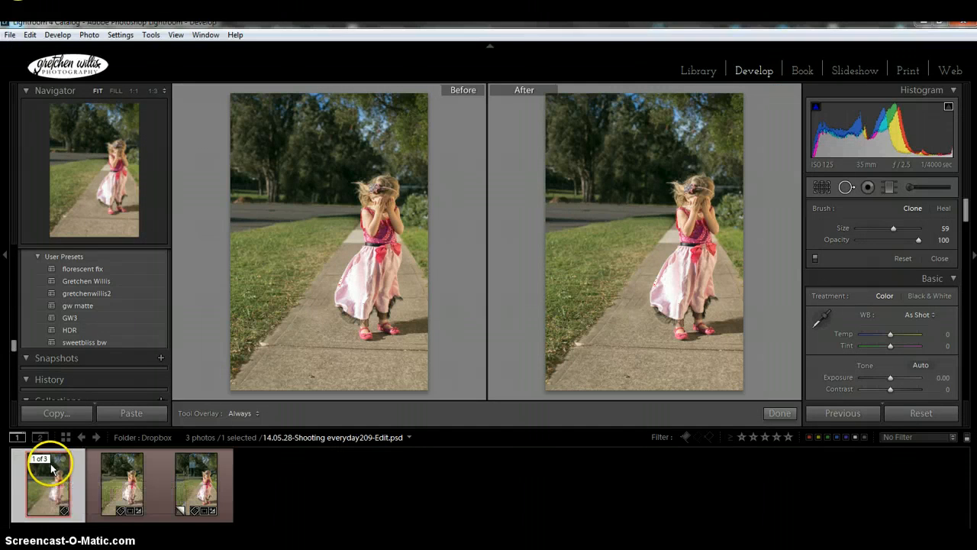
left_click(196, 480)
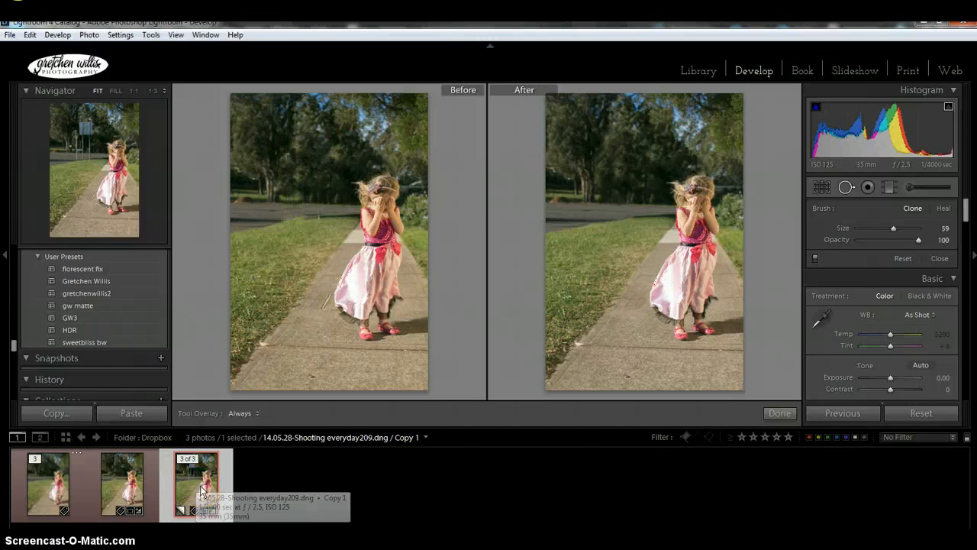
left_click(340, 451)
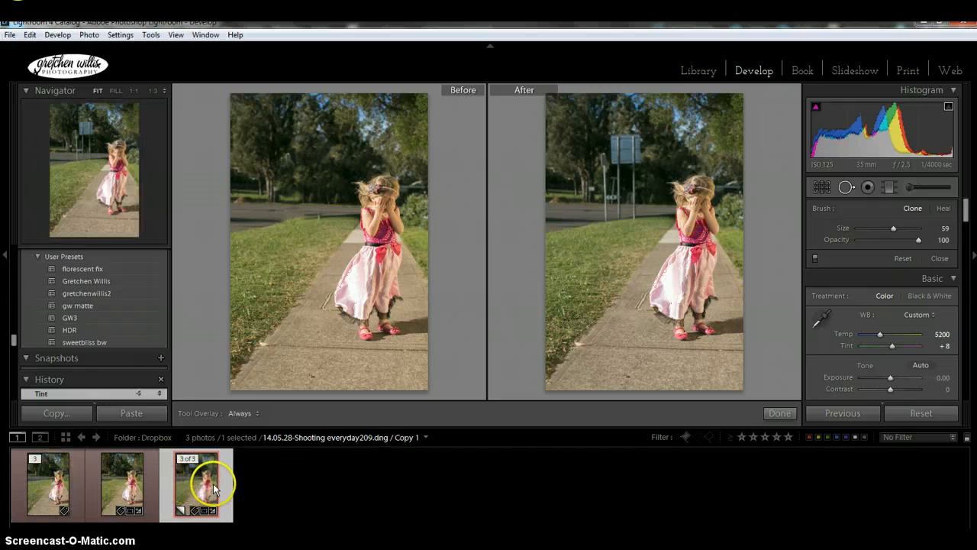
left_click(70, 481)
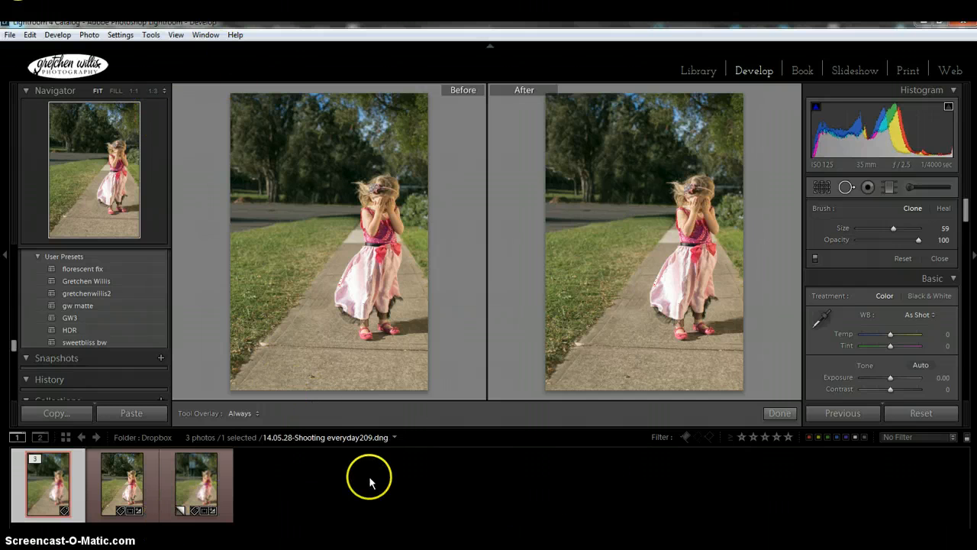
- Close the Spot Removal tool and show the retouched photo on its own in Loupe view
left_click(773, 412)
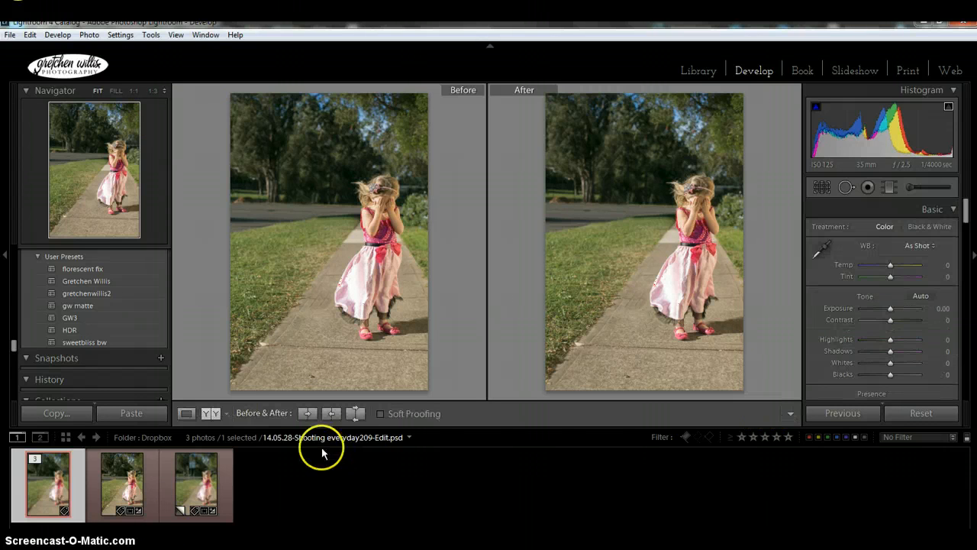
left_click(208, 412)
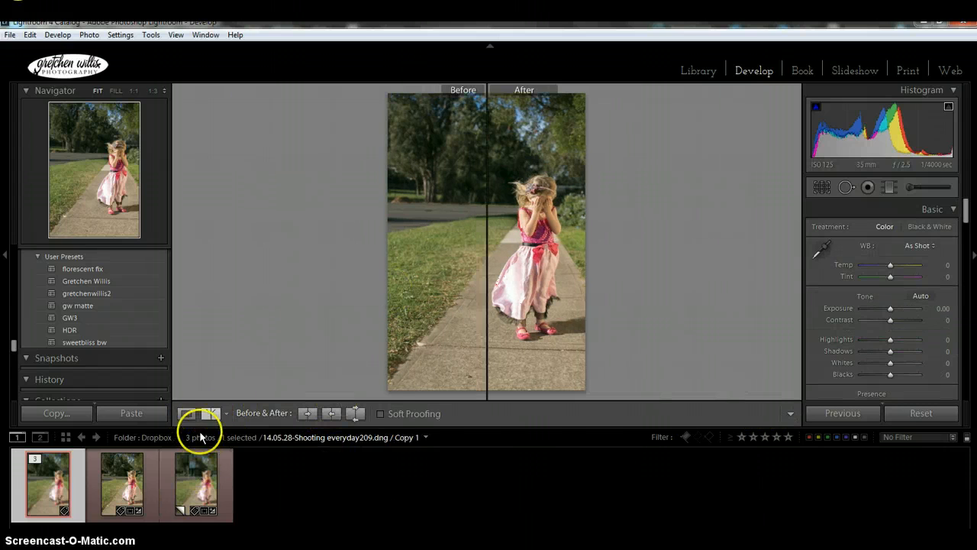
left_click(185, 414)
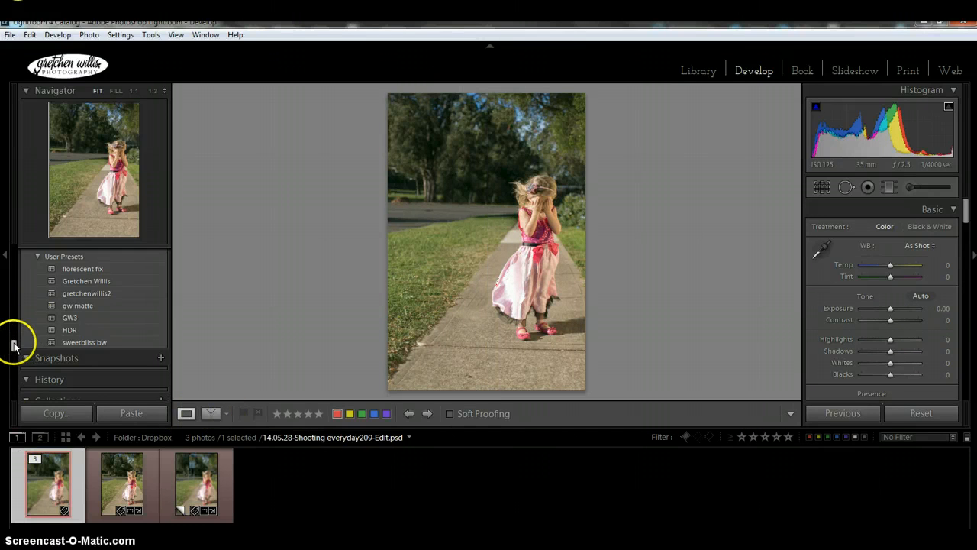
- Convert the retouched photo to black and white
scroll(13, 345, "up", 1)
scroll(13, 345, "up", 1)
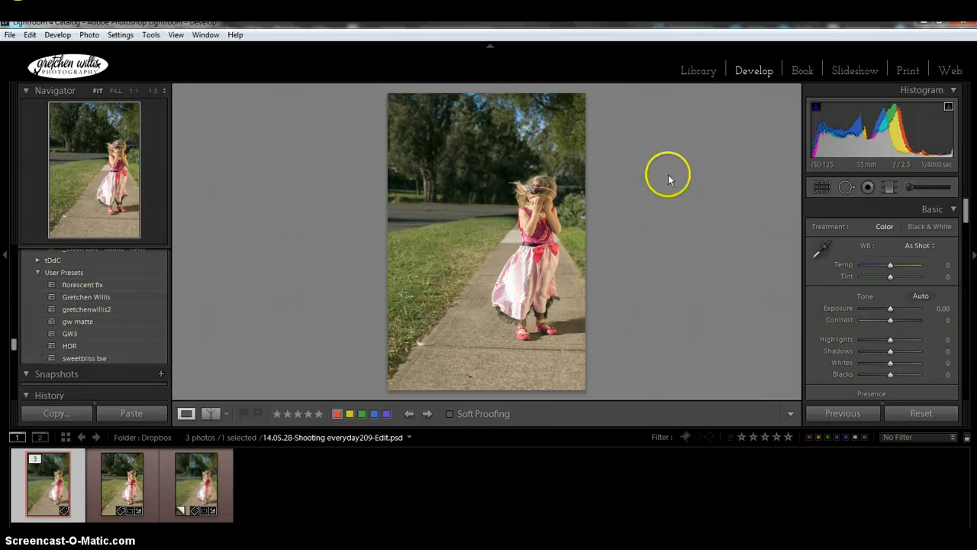
left_click_drag(964, 199, 963, 249)
left_click(932, 298)
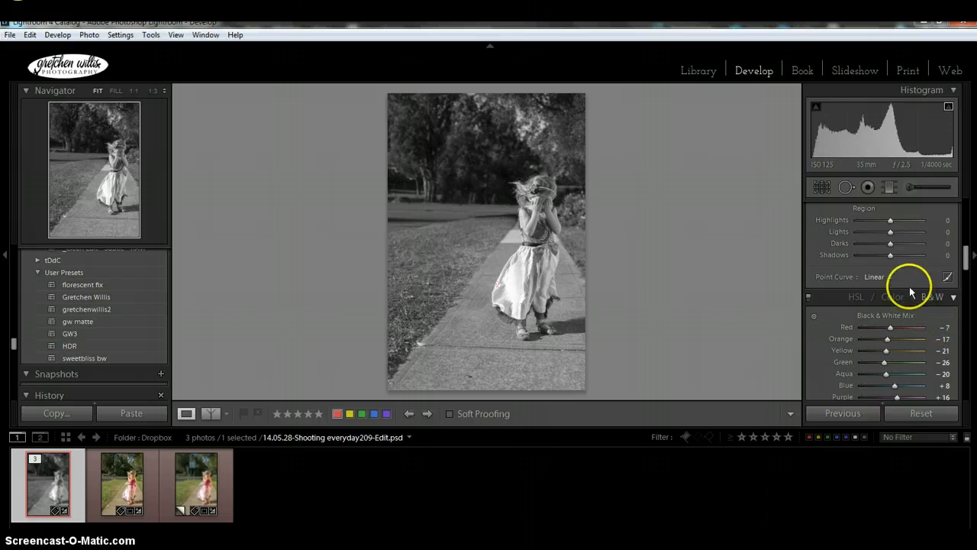
- Set the black-and-white photo's clarity to +57
left_click_drag(965, 260, 971, 229)
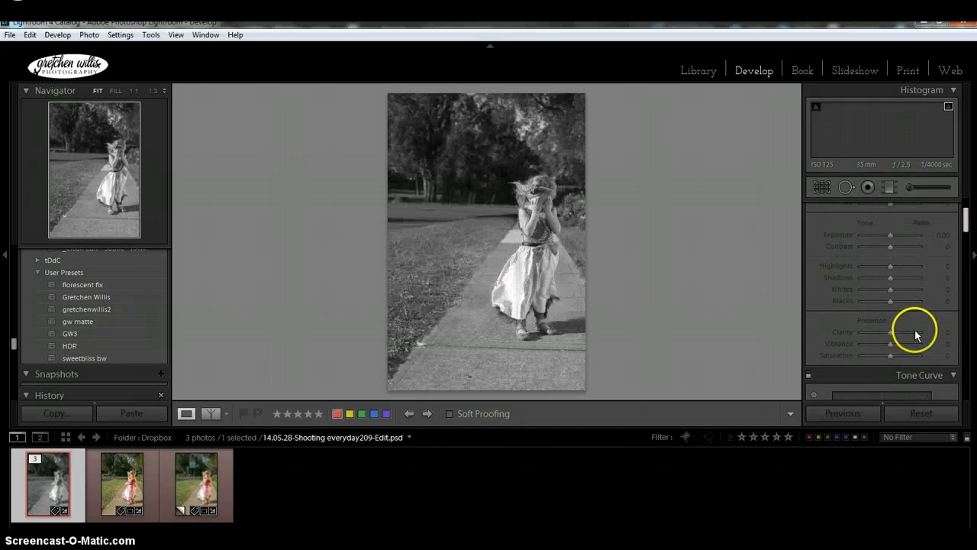
left_click(911, 331)
left_click_drag(912, 331, 907, 332)
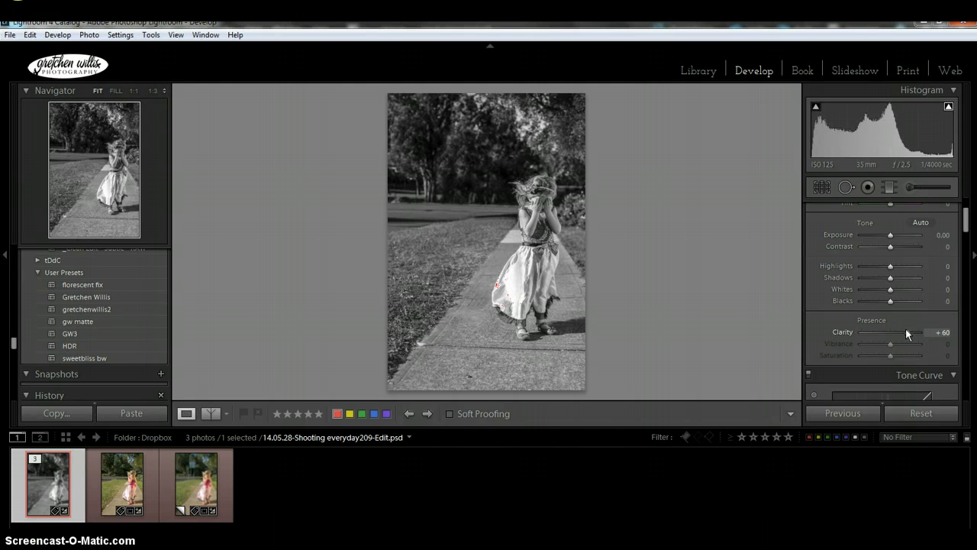
- Set the black-and-white photo's exposure to +0.53 and its highlights to −36
left_click_drag(963, 226, 960, 219)
left_click(890, 266)
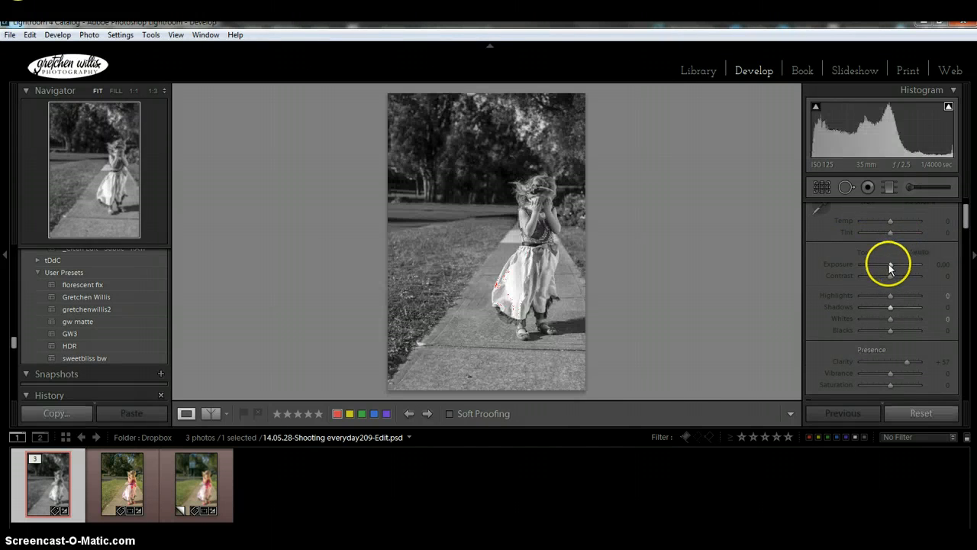
left_click_drag(891, 269, 895, 269)
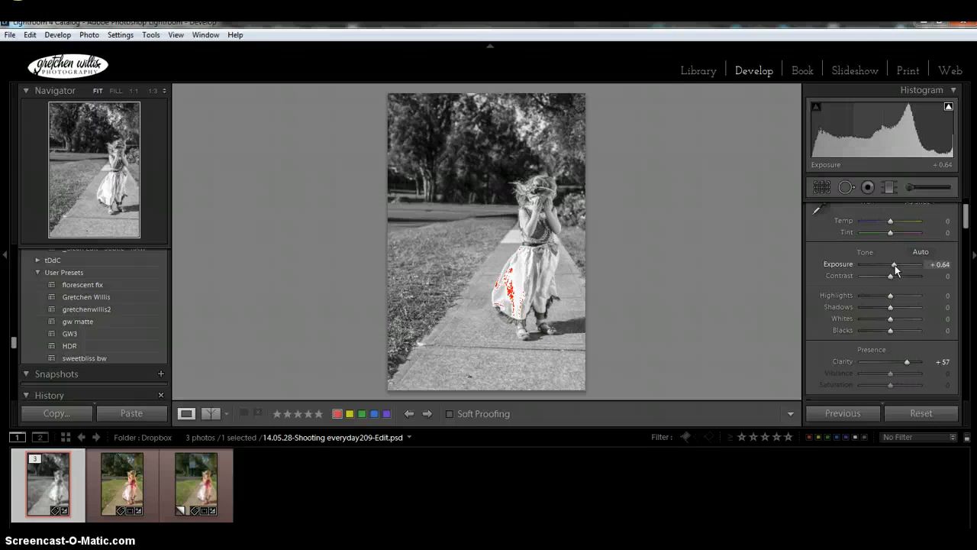
left_click_drag(894, 269, 895, 269)
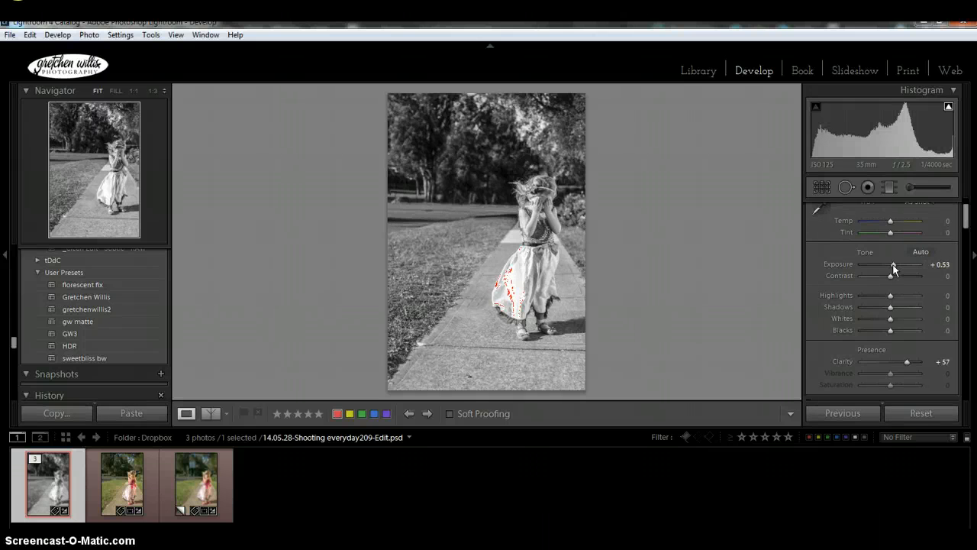
left_click(894, 268)
left_click(79, 481)
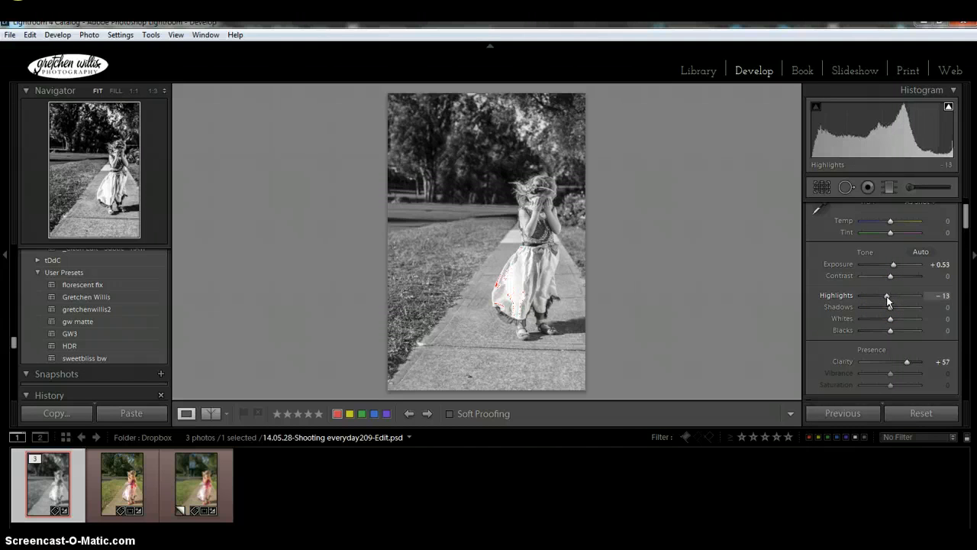
left_click_drag(888, 301, 881, 302)
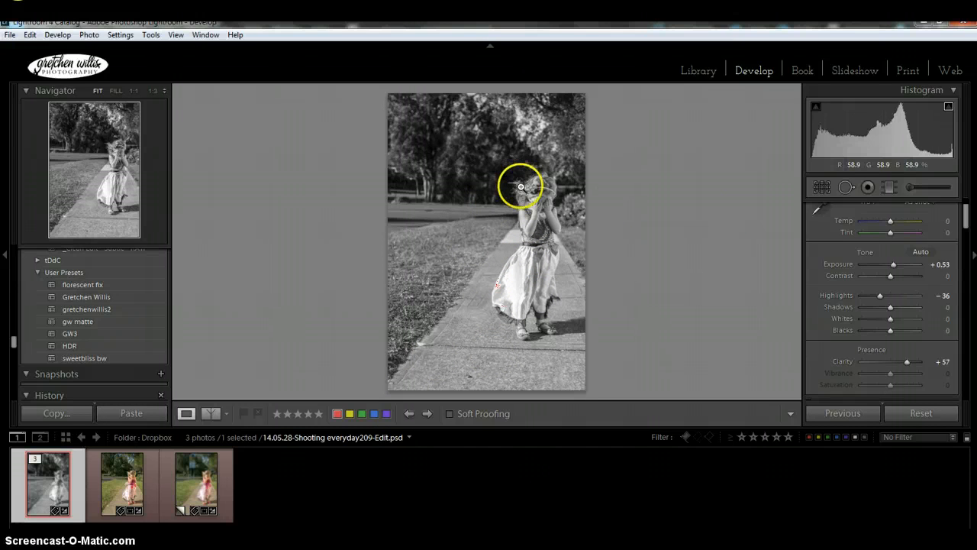
- Compare the colour version of the photo with the black-and-white version
left_click(136, 486)
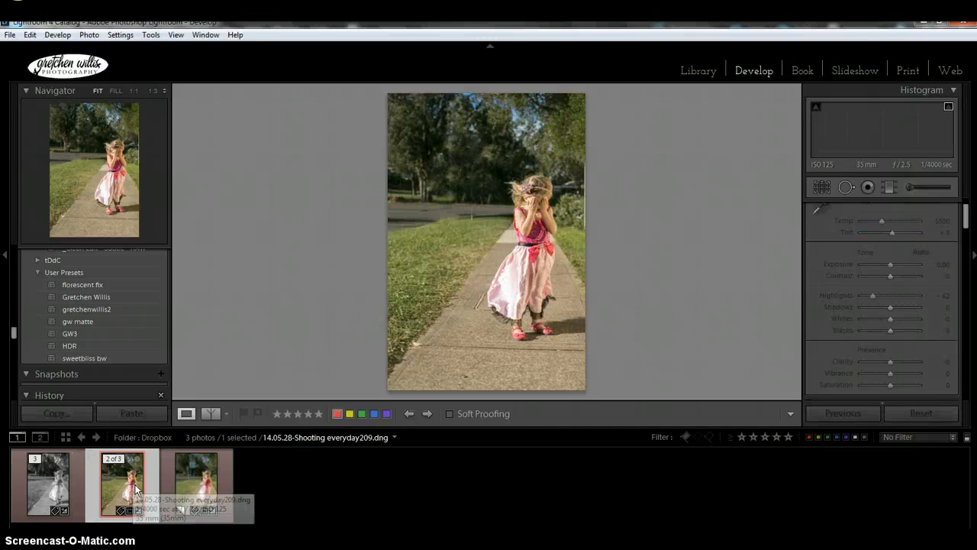
left_click(52, 518)
left_click(42, 487)
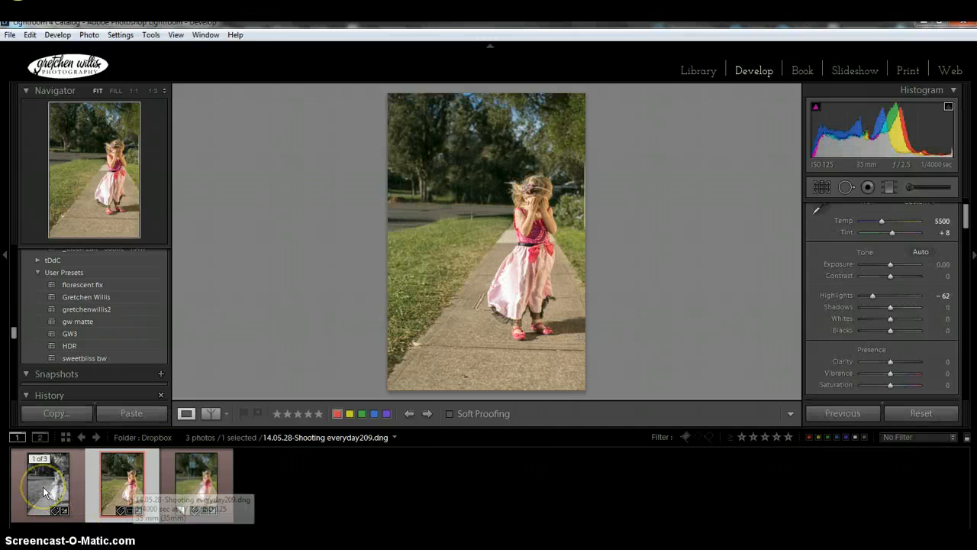